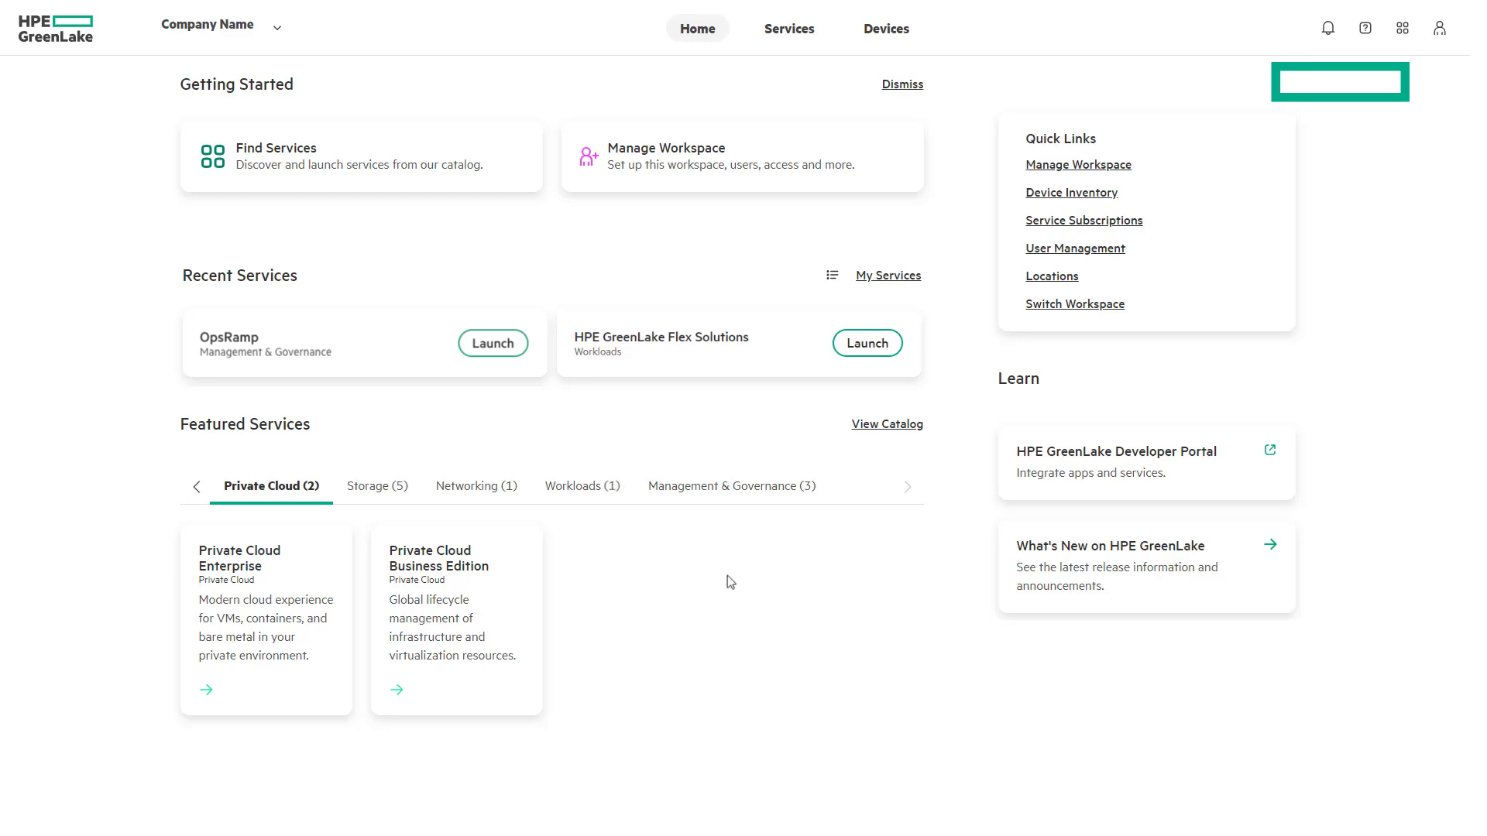
Step: Launch OpsRamp and go to Setup > Account to reach the Account Details page
{"action": "left_click", "coordinate": [486, 347]}
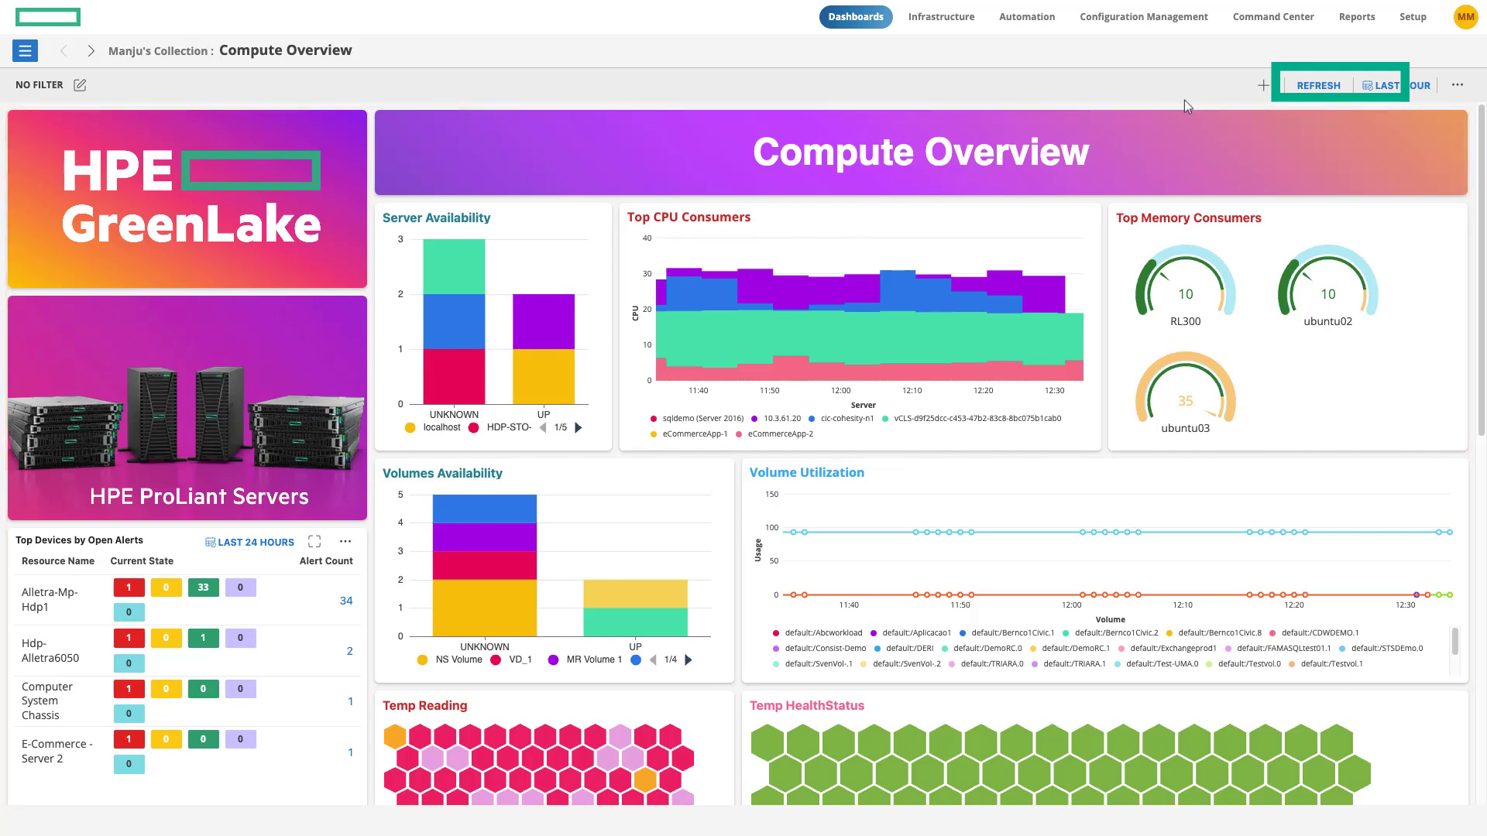
{"action": "left_click", "coordinate": [1413, 17]}
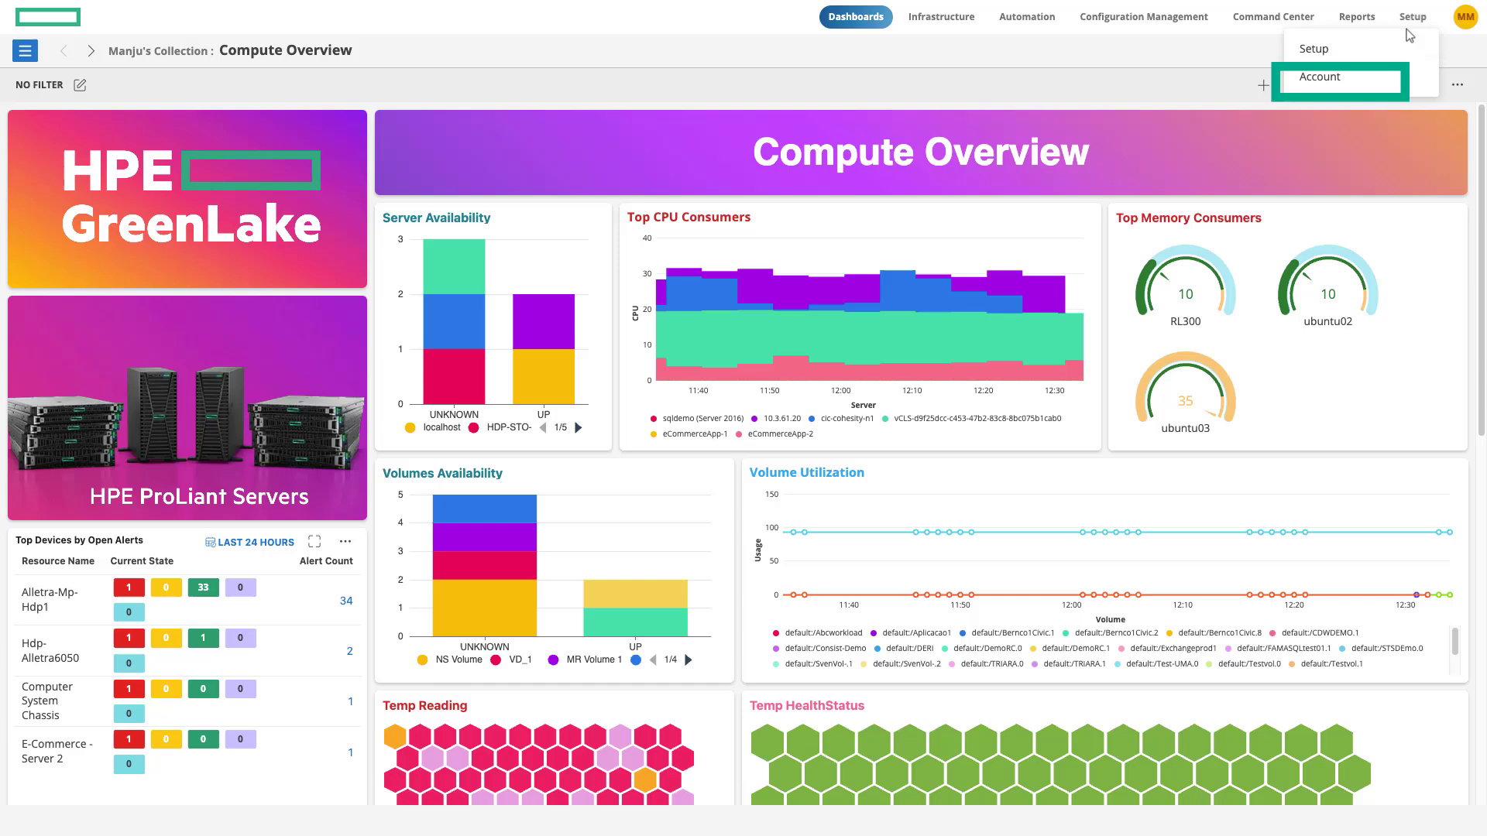
{"action": "left_click", "coordinate": [1347, 82]}
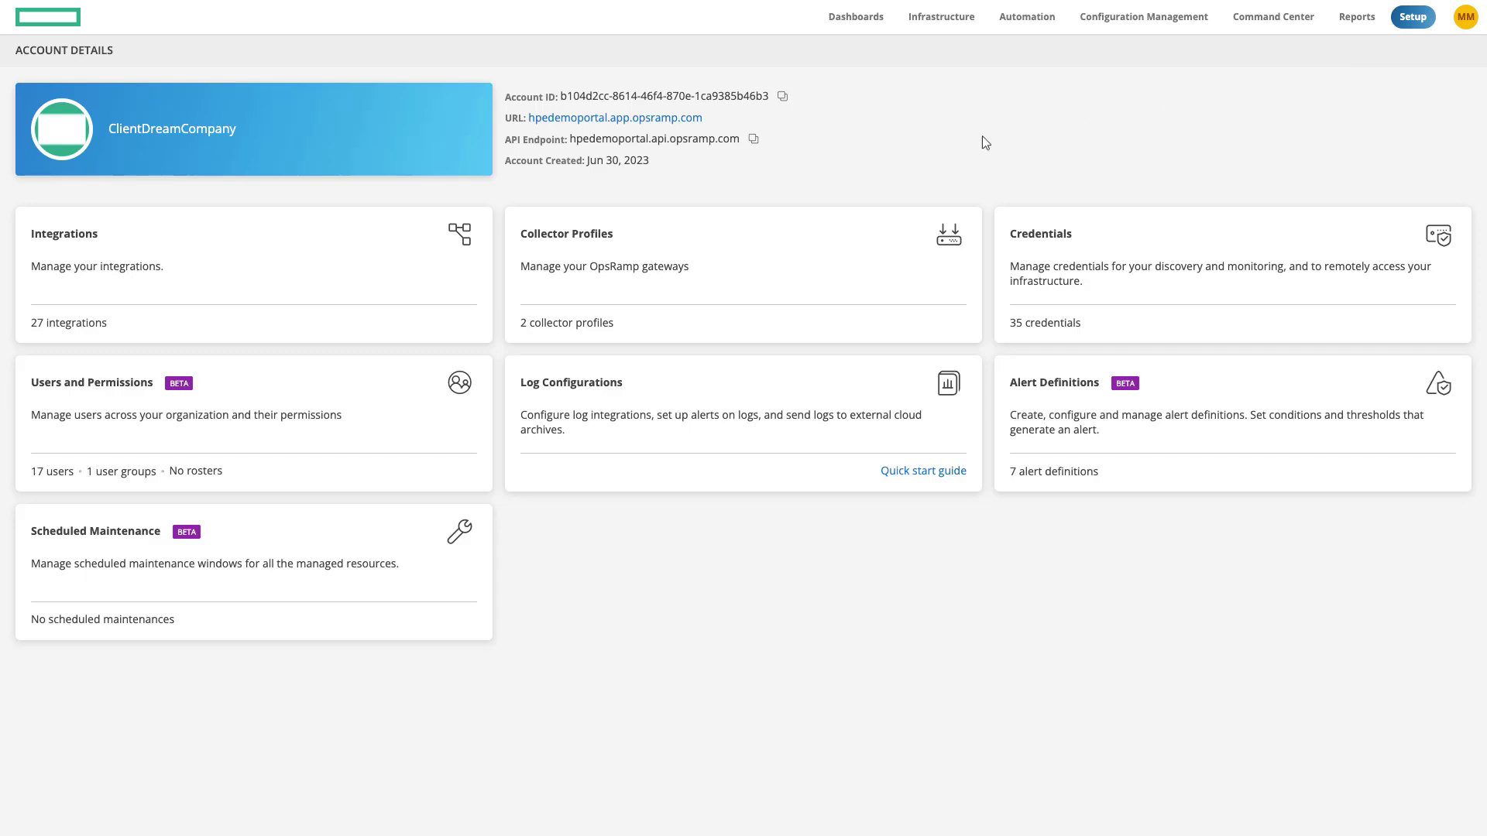
Step: Go from Installed Integrations to the Available Integrations catalog with + ADD
{"action": "left_click", "coordinate": [429, 237]}
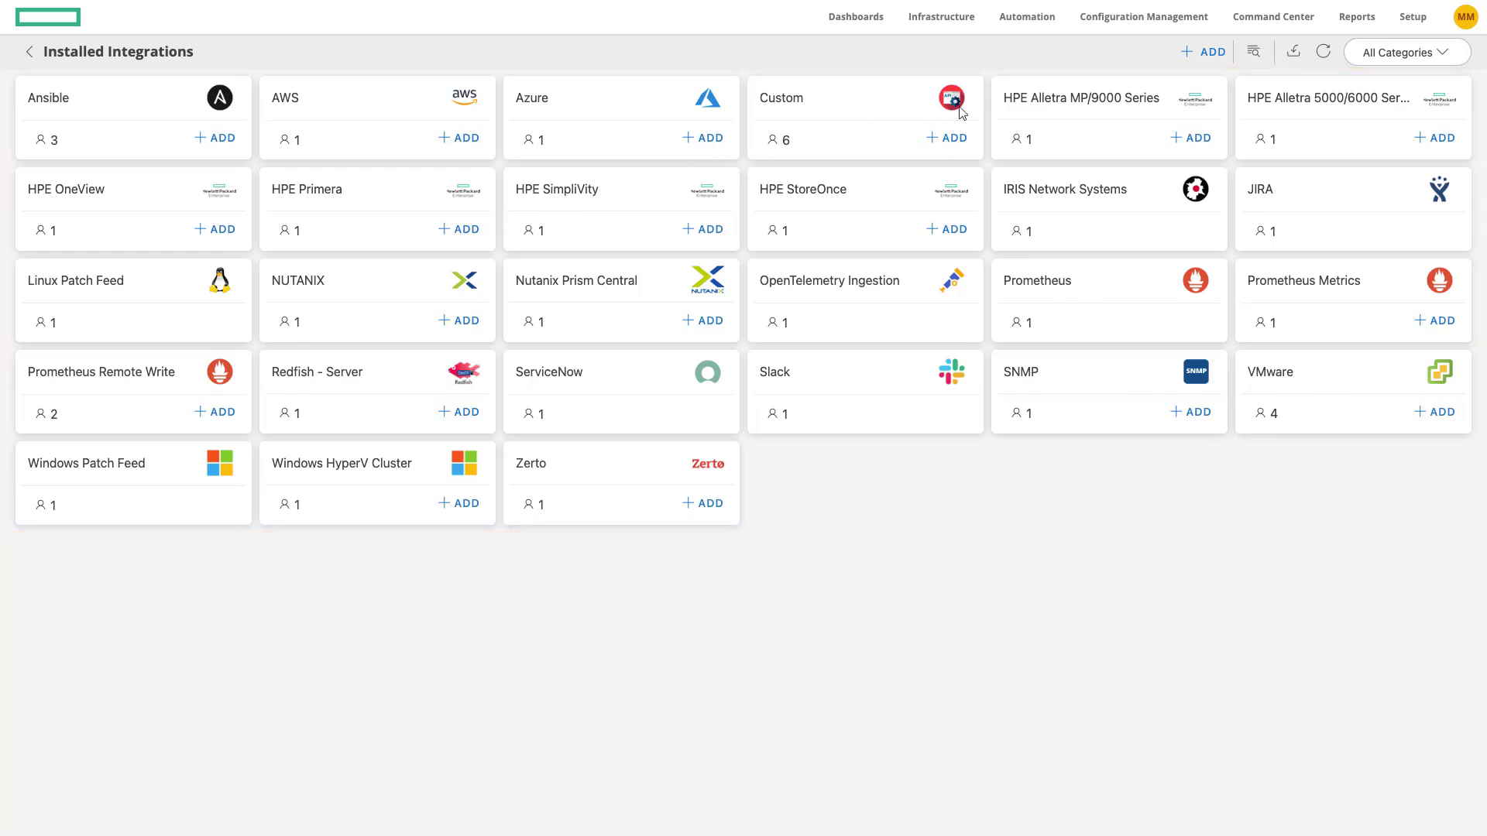
{"action": "left_click", "coordinate": [1187, 56]}
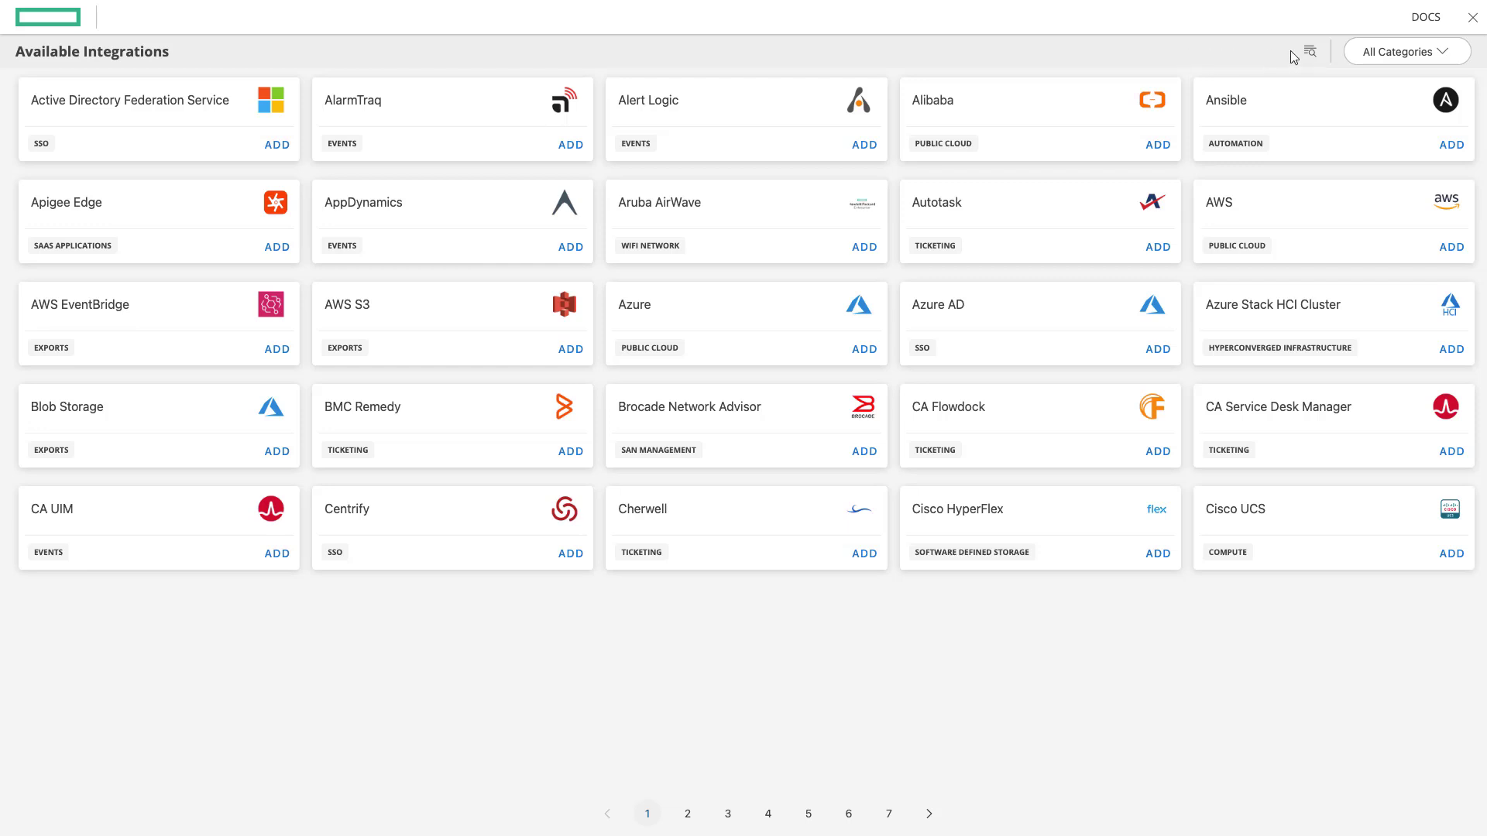
Step: Filter the catalog to Compute and add Redfish - Server version 4.0.1
{"action": "left_click", "coordinate": [1439, 54]}
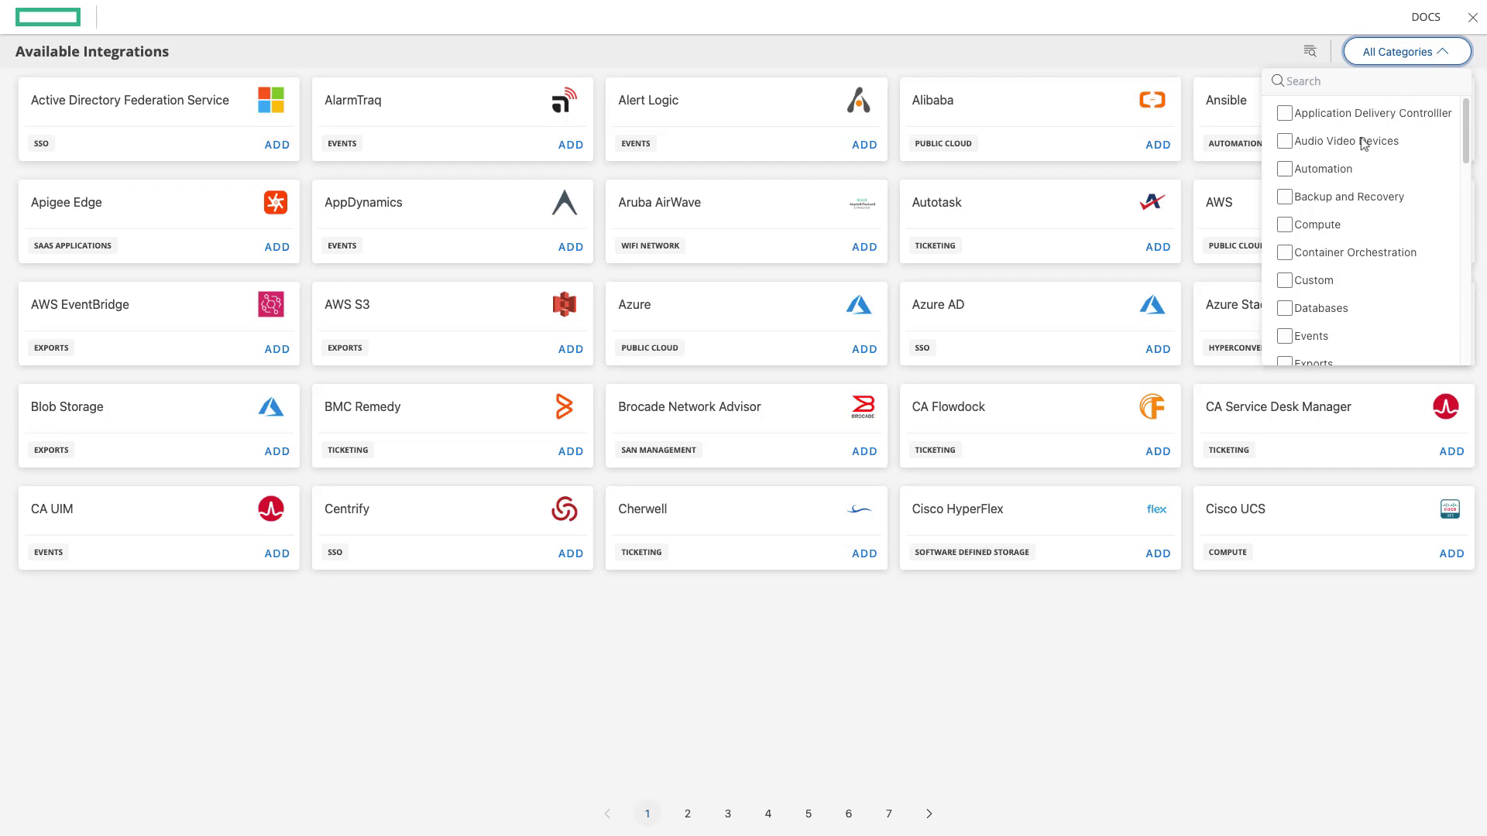
{"action": "left_click", "coordinate": [1285, 226]}
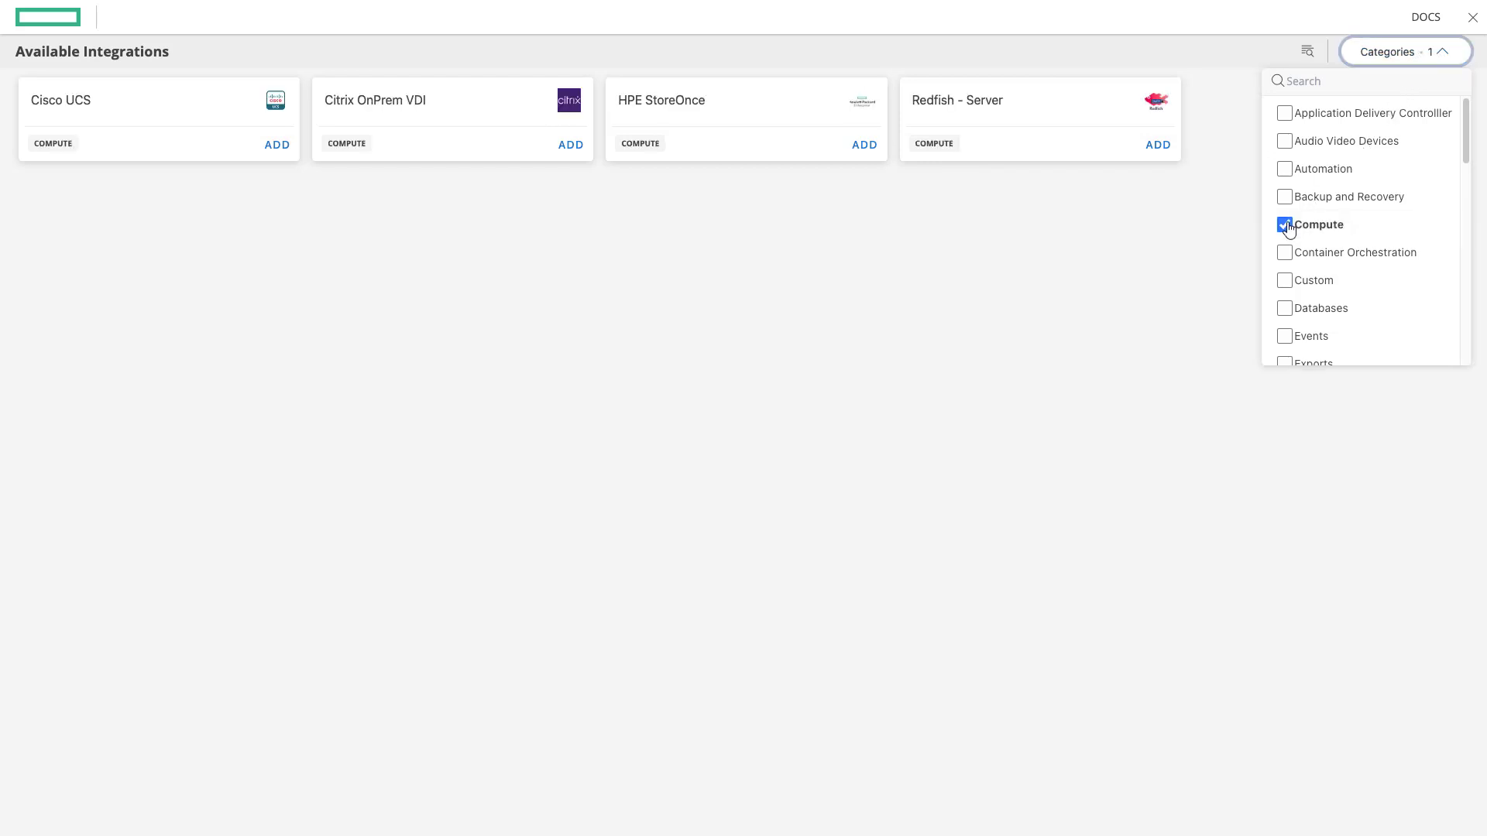
{"action": "key", "text": "Escape"}
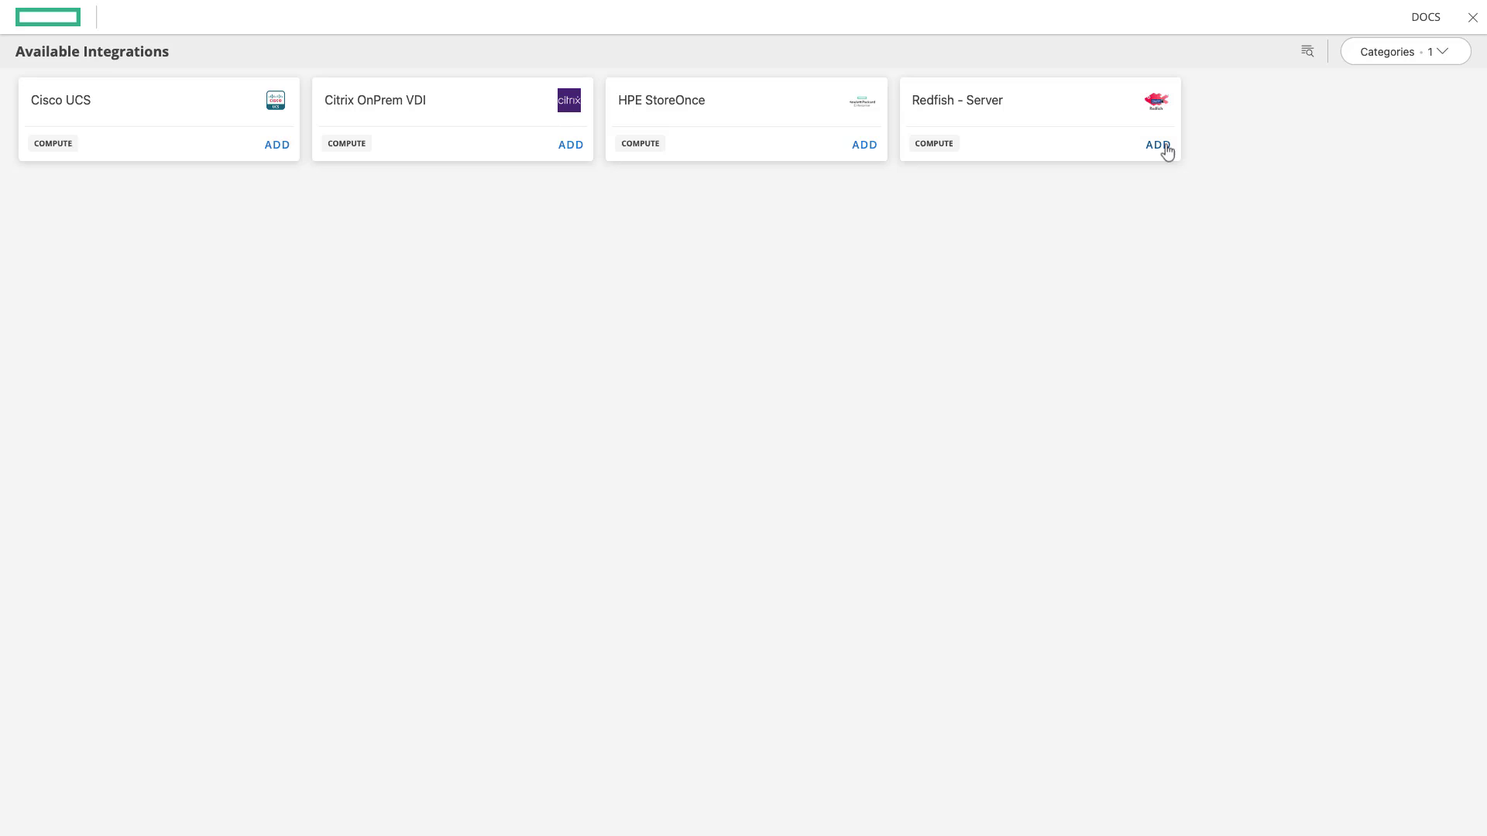
{"action": "left_click", "coordinate": [1164, 146]}
{"action": "left_click", "coordinate": [1156, 204]}
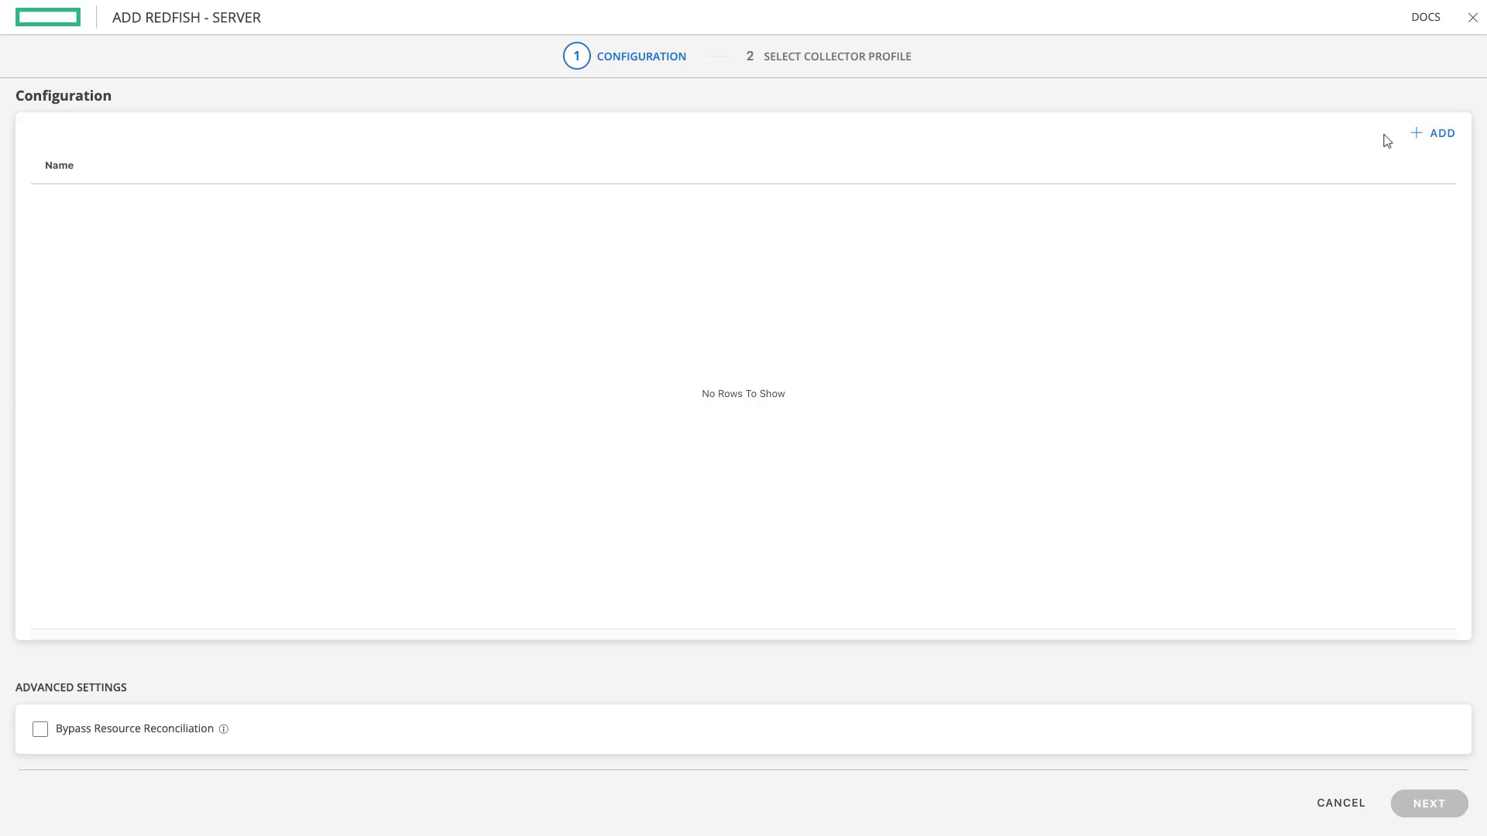
Step: Create a configuration named 'Compute Integration' with IP address 10.2.4.5
{"action": "left_click", "coordinate": [1414, 133]}
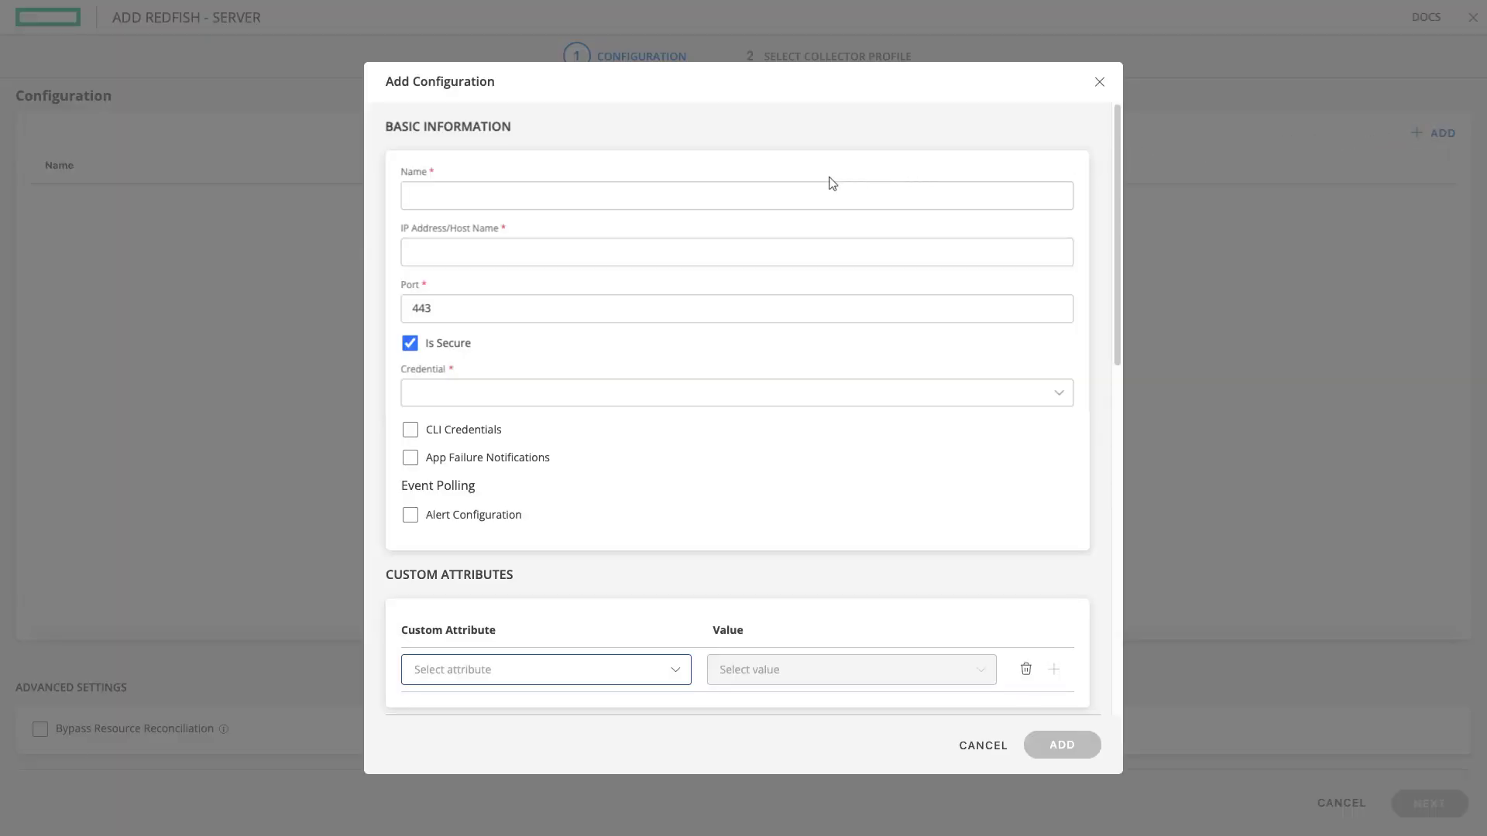
{"action": "left_click", "coordinate": [618, 203]}
{"action": "type", "text": "Compute Integrat"}
{"action": "type", "text": "ion"}
{"action": "left_click", "coordinate": [611, 264]}
{"action": "type", "text": "10"}
{"action": "type", "text": ".2.4.5"}
Step: Select the Redfish credential; enable CLI credentials, app failure notifications and alert configuration
{"action": "left_click", "coordinate": [595, 396]}
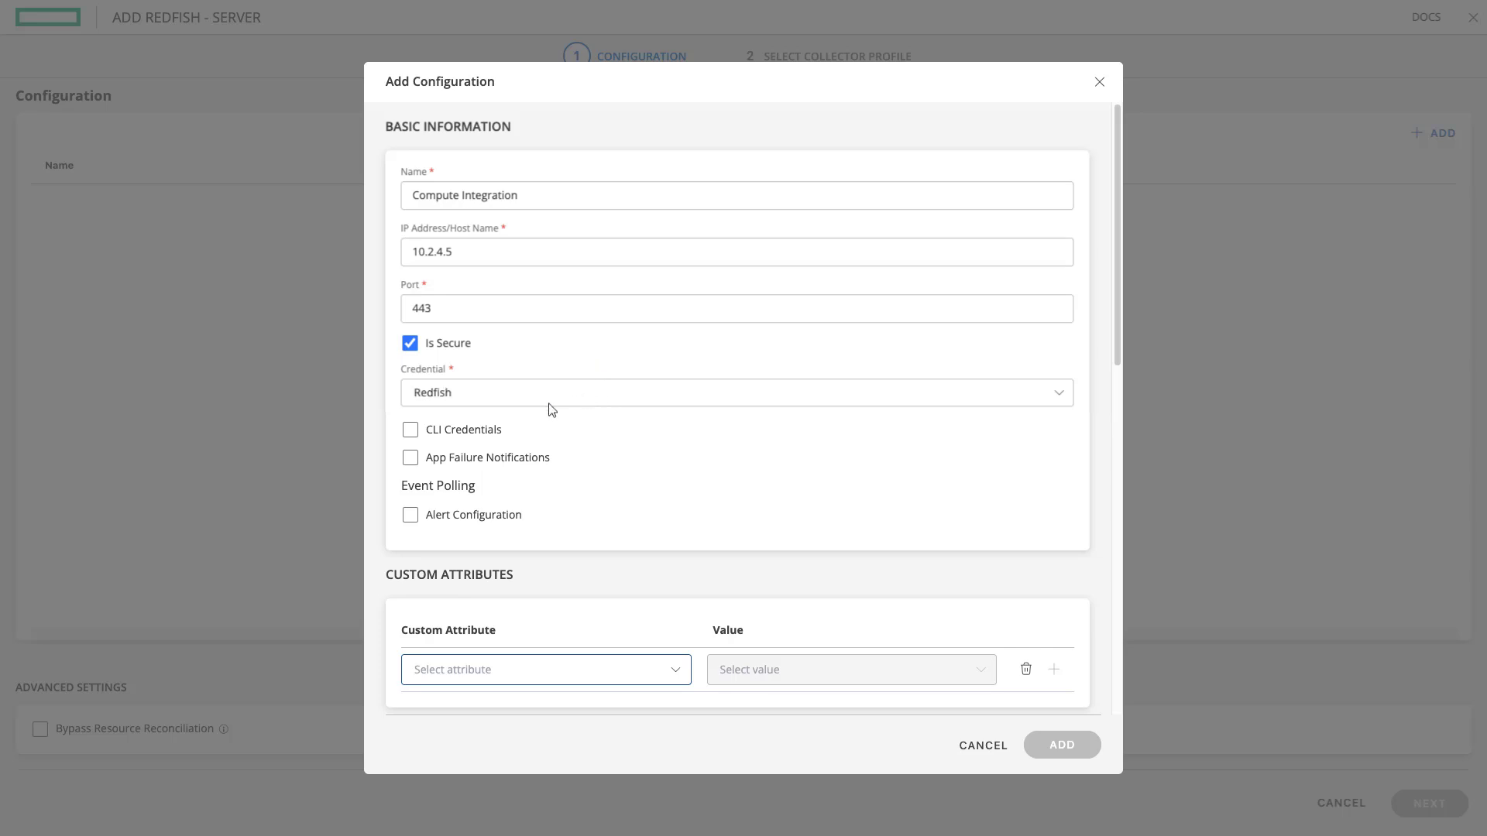
{"action": "left_click", "coordinate": [412, 431]}
{"action": "left_click", "coordinate": [409, 460]}
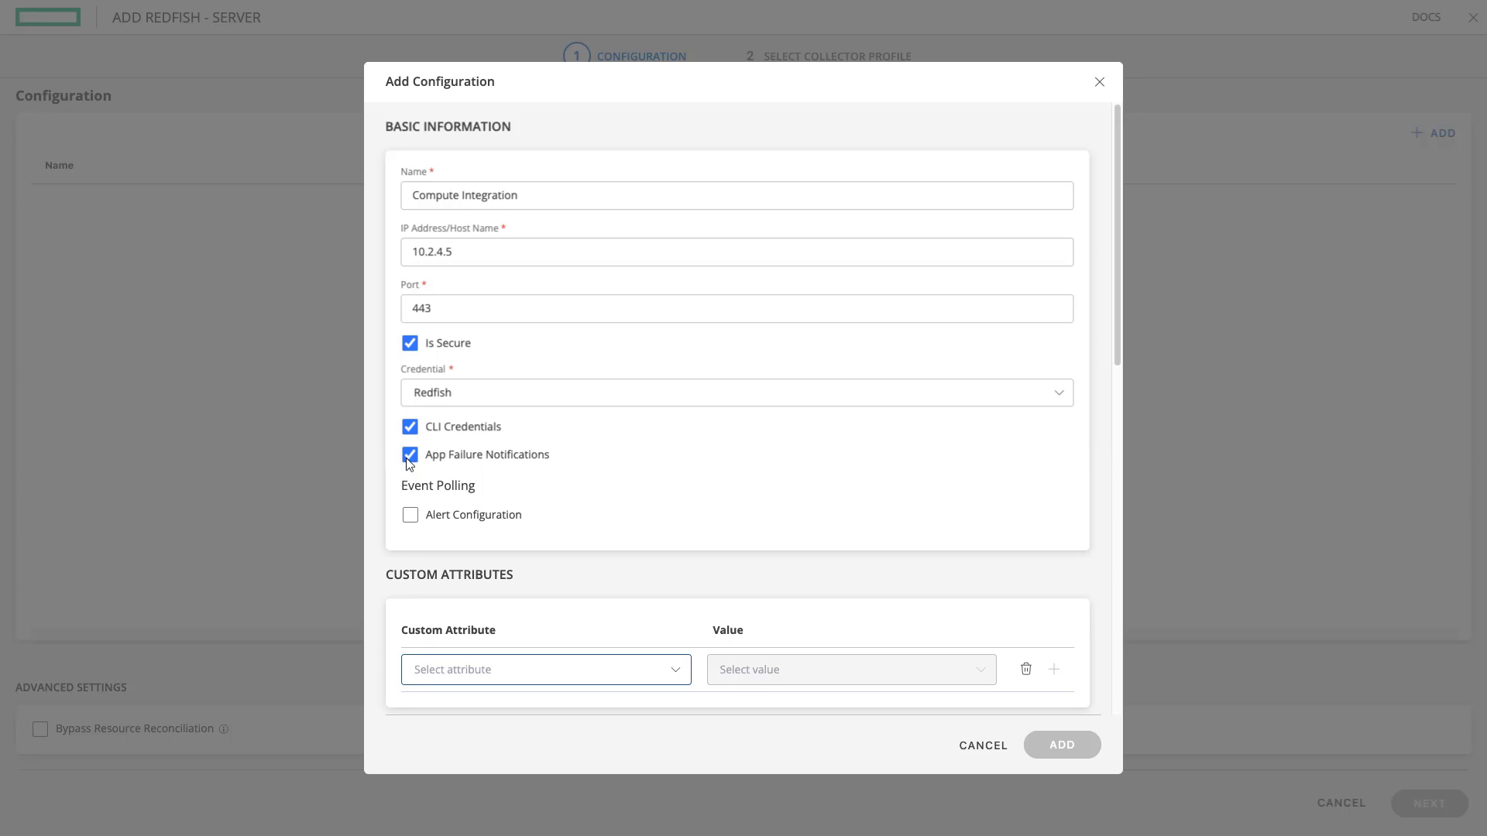
{"action": "left_click", "coordinate": [411, 515]}
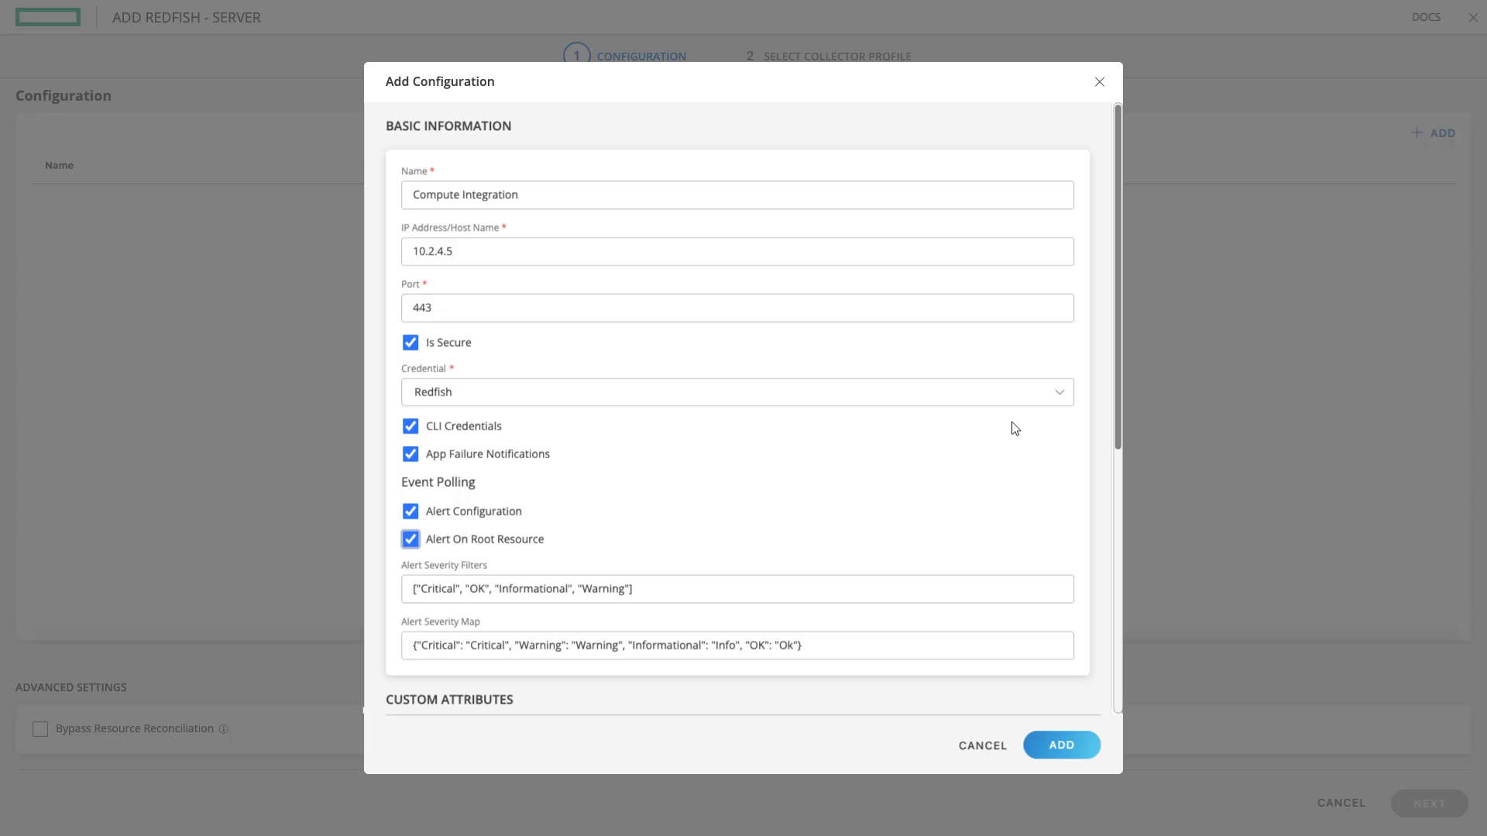
Step: Set the Discovery Schedule to DAILY, every 1 day at 01:00 AM
{"action": "scroll", "coordinate": [1115, 414], "scroll_direction": "down", "scroll_amount": 1}
{"action": "scroll", "coordinate": [1117, 426], "scroll_direction": "down", "scroll_amount": 1}
{"action": "scroll", "coordinate": [1118, 442], "scroll_direction": "down", "scroll_amount": 1}
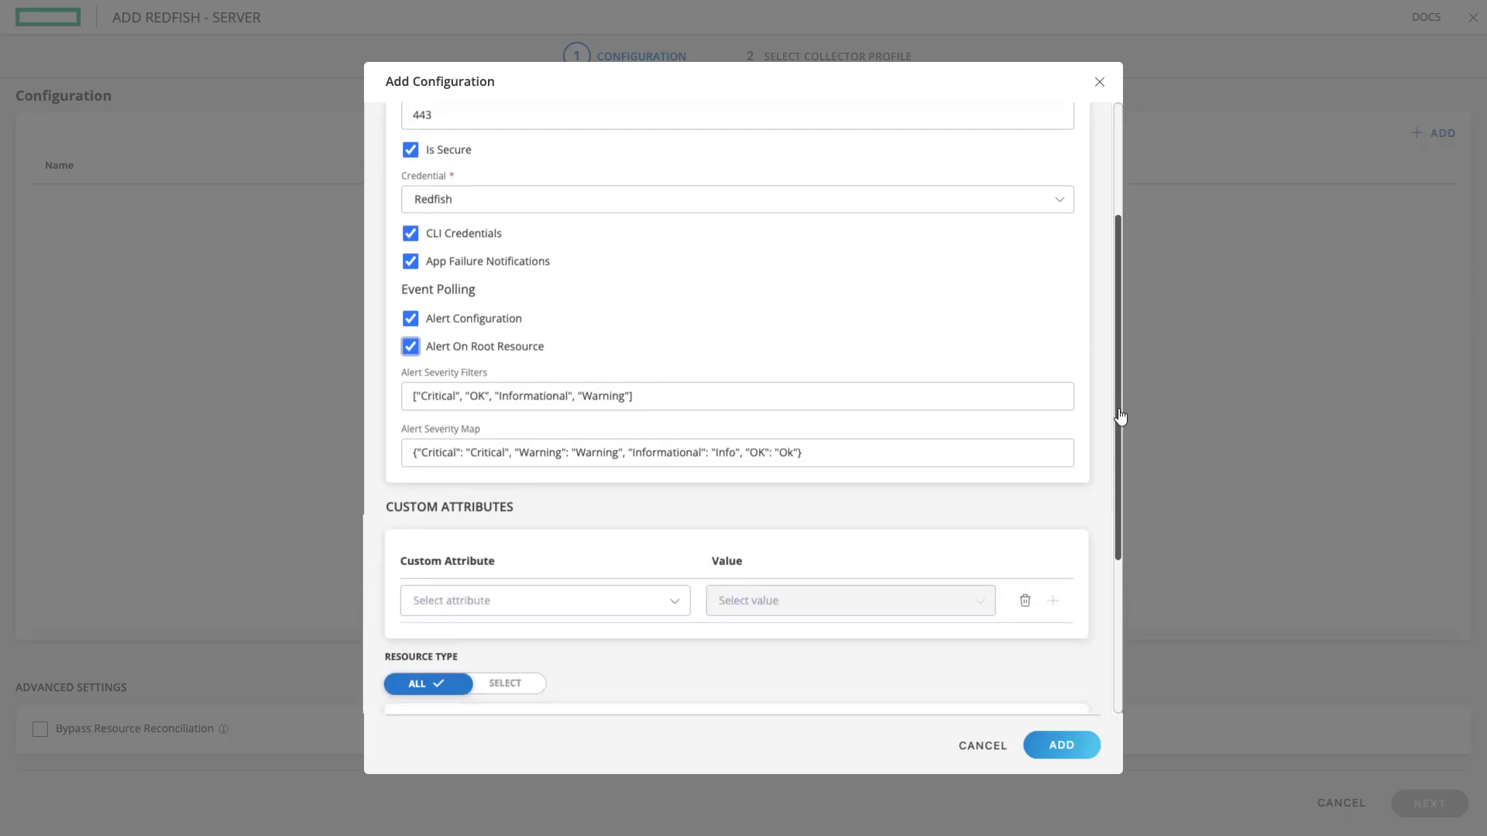
{"action": "scroll", "coordinate": [1120, 457], "scroll_direction": "down", "scroll_amount": 1}
{"action": "left_click_drag", "start_coordinate": [1120, 470], "coordinate": [1126, 664]}
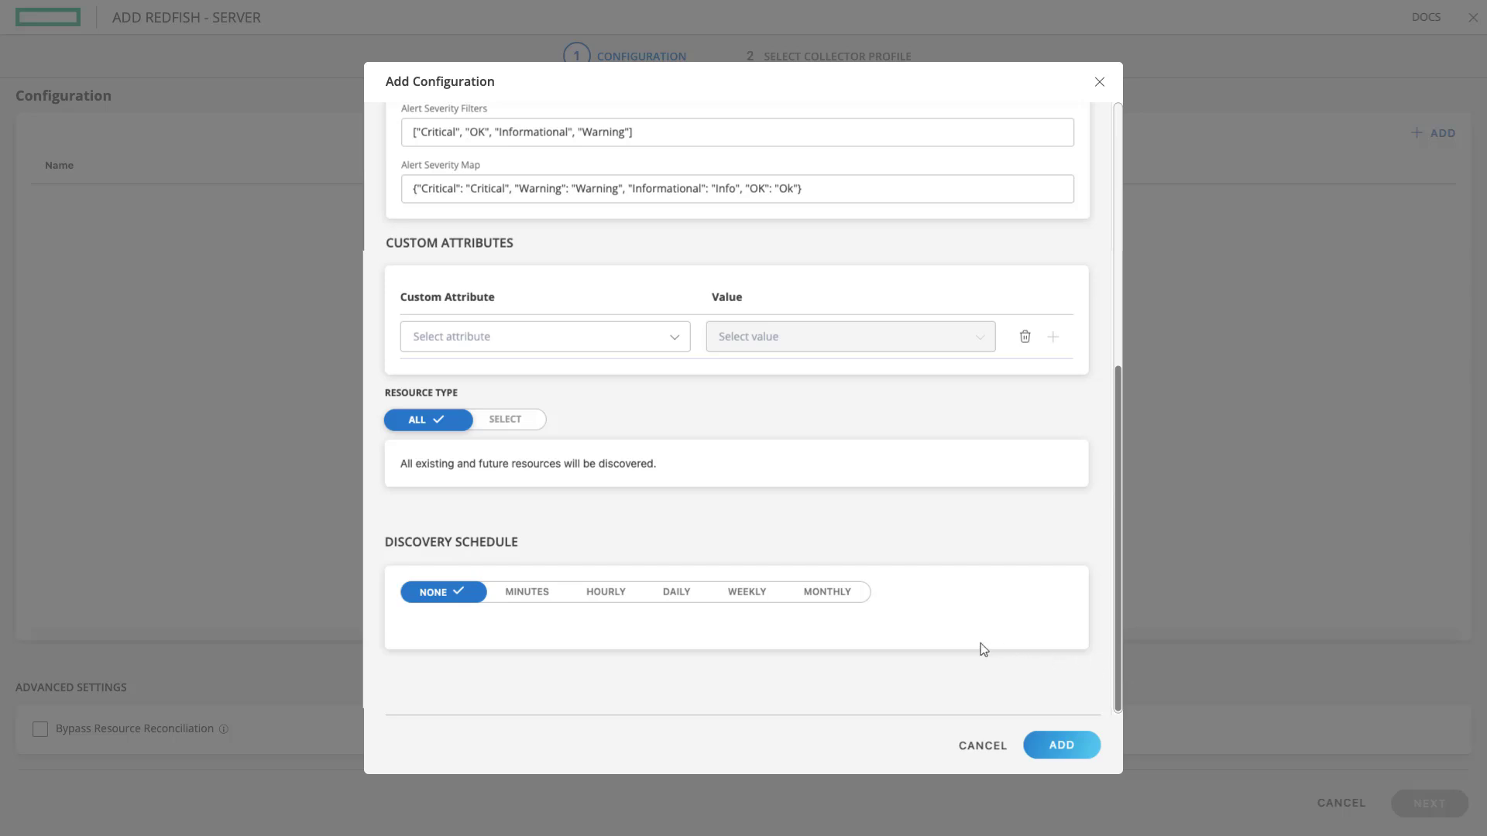
{"action": "left_click", "coordinate": [684, 596]}
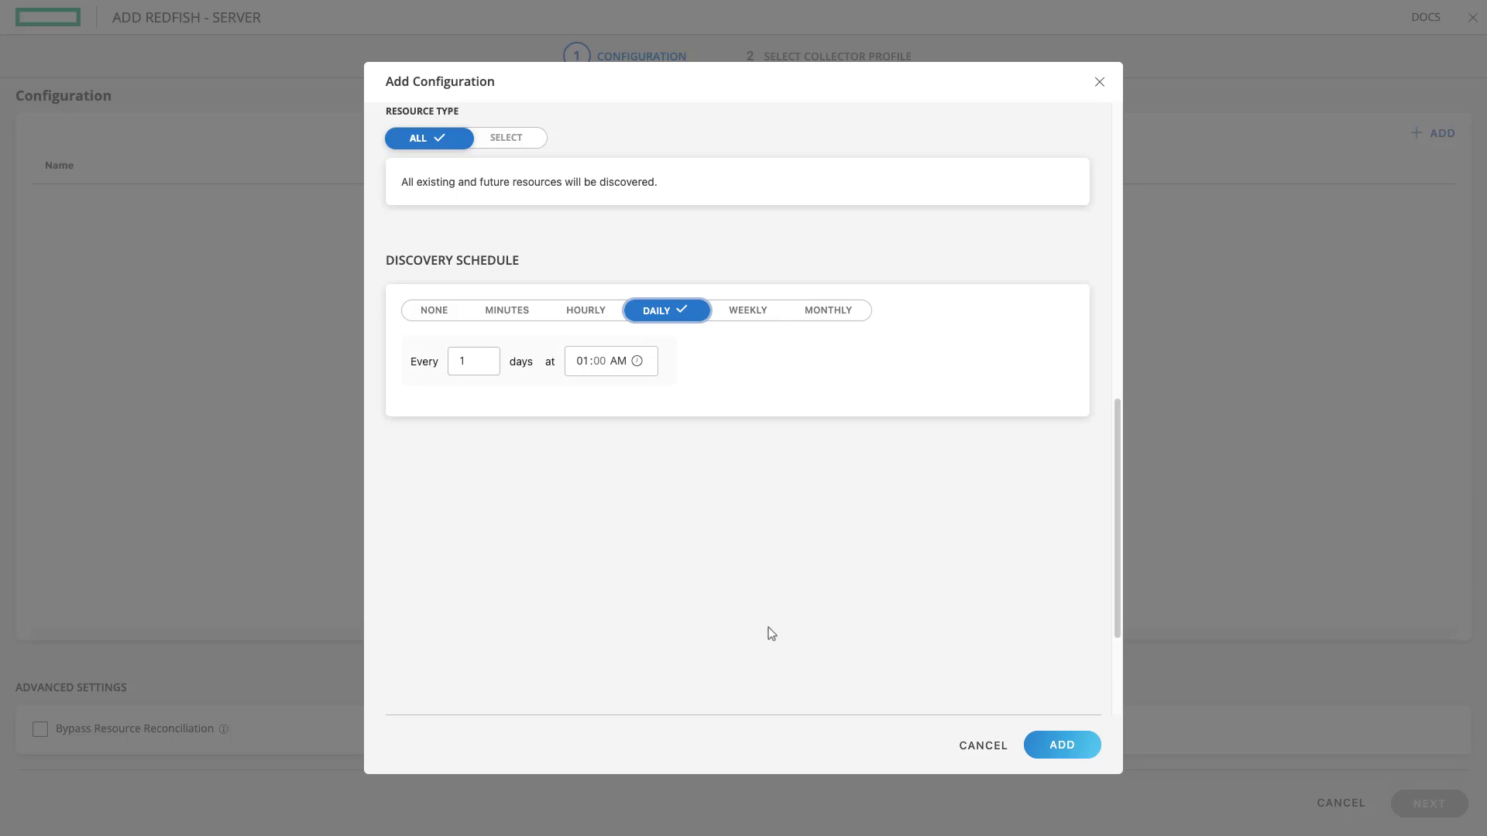
Step: Add the configuration, then view resources for the Redfish - Server ON Demo instance
{"action": "left_click", "coordinate": [1056, 745]}
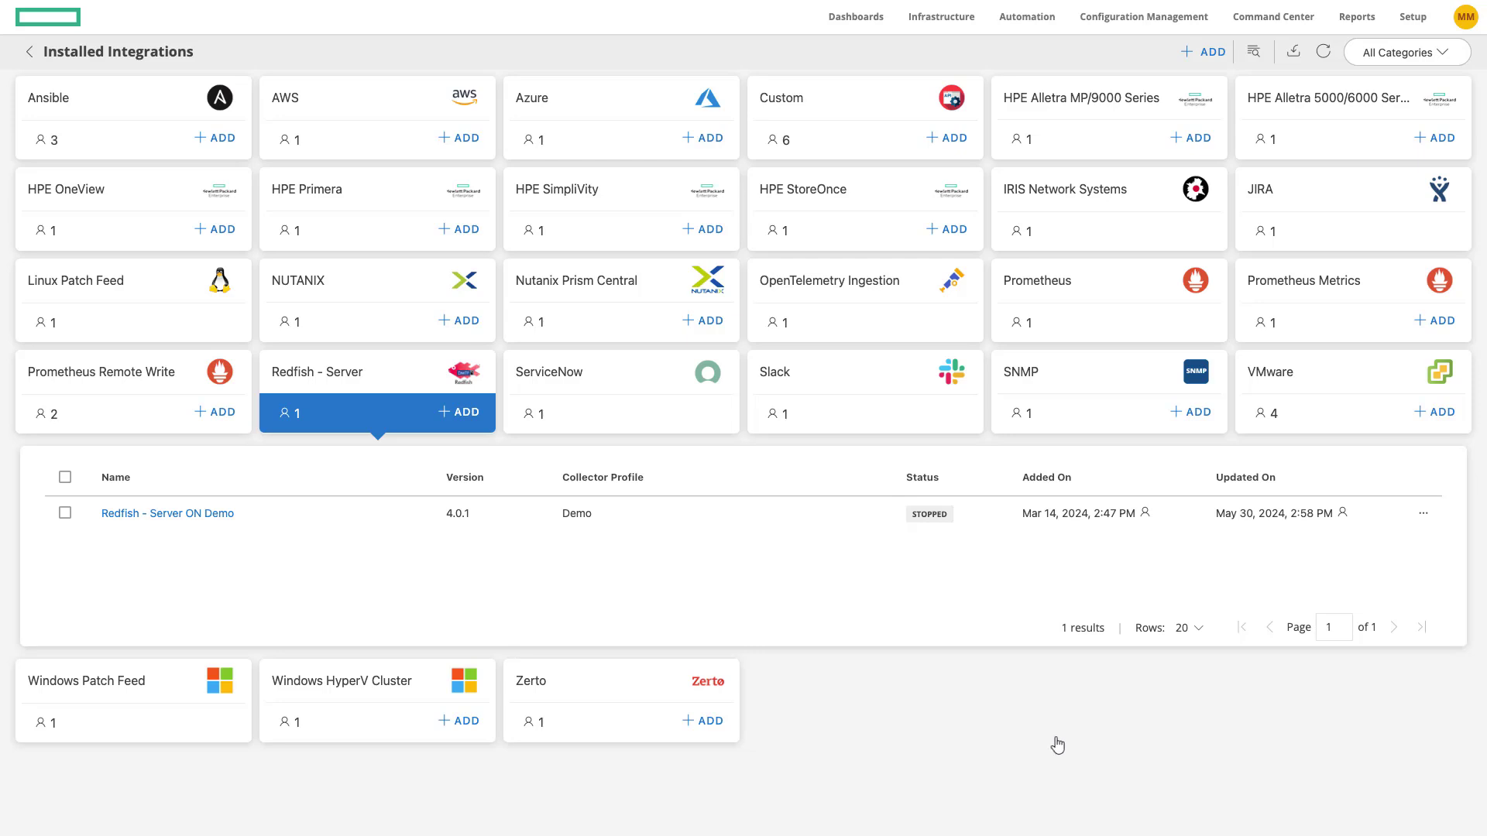
{"action": "left_click", "coordinate": [1423, 517]}
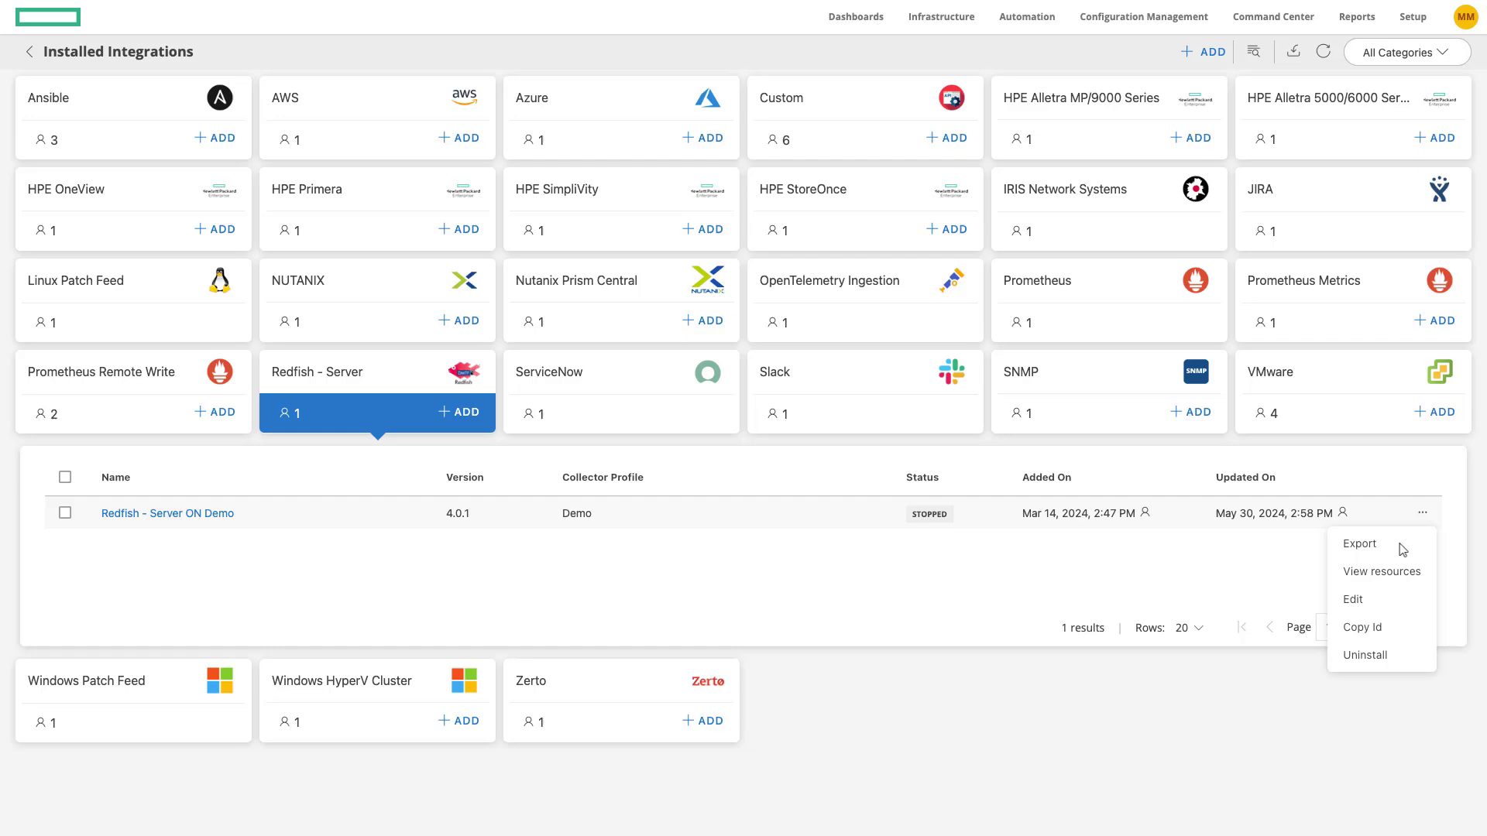
{"action": "left_click", "coordinate": [1378, 574]}
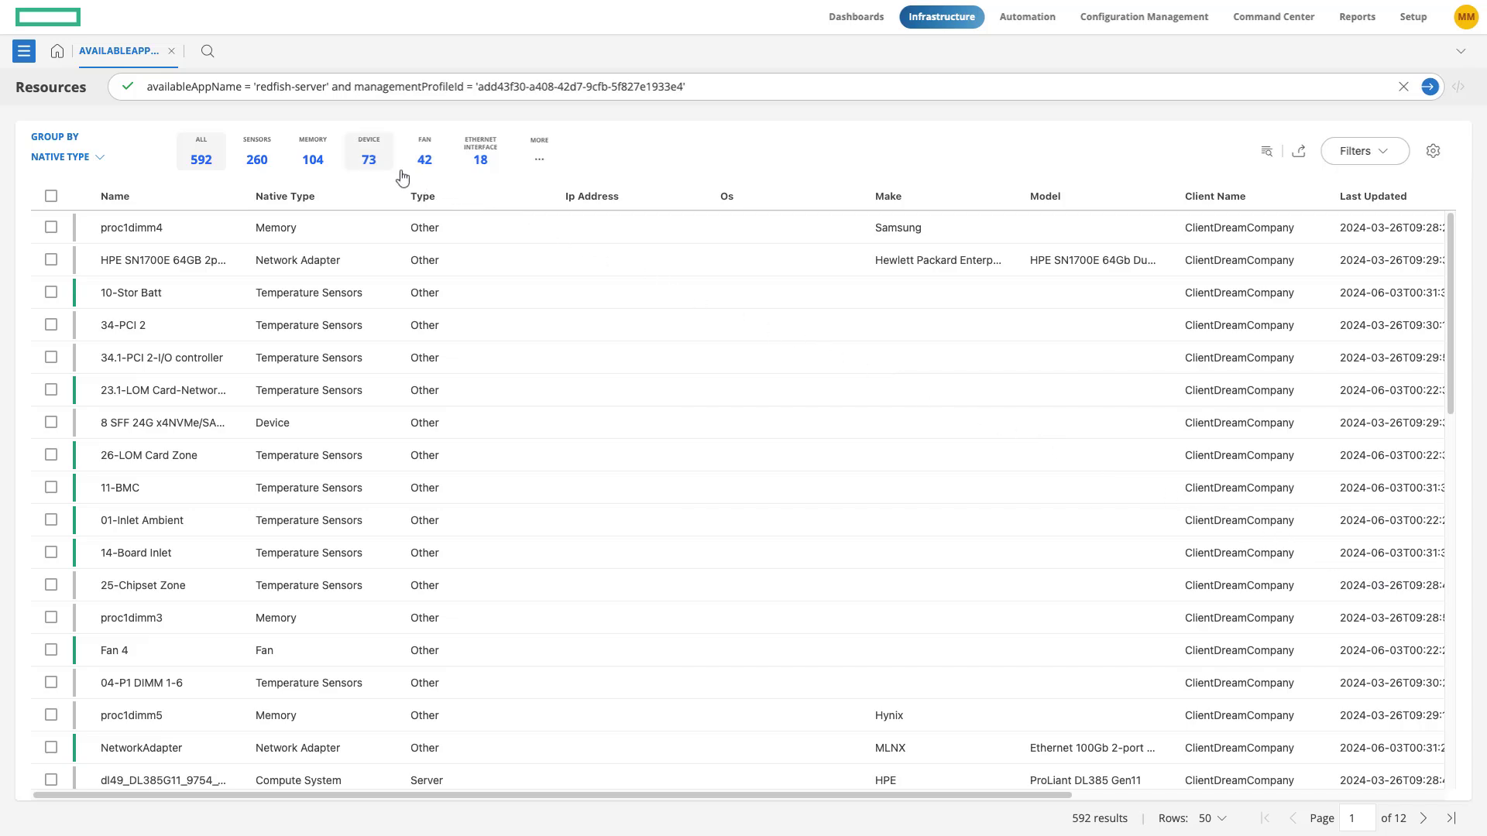
Step: Filter to Device > Redfish Server and open HPE RESTful Root Service_10.7.8.74's summary
{"action": "left_click", "coordinate": [376, 165]}
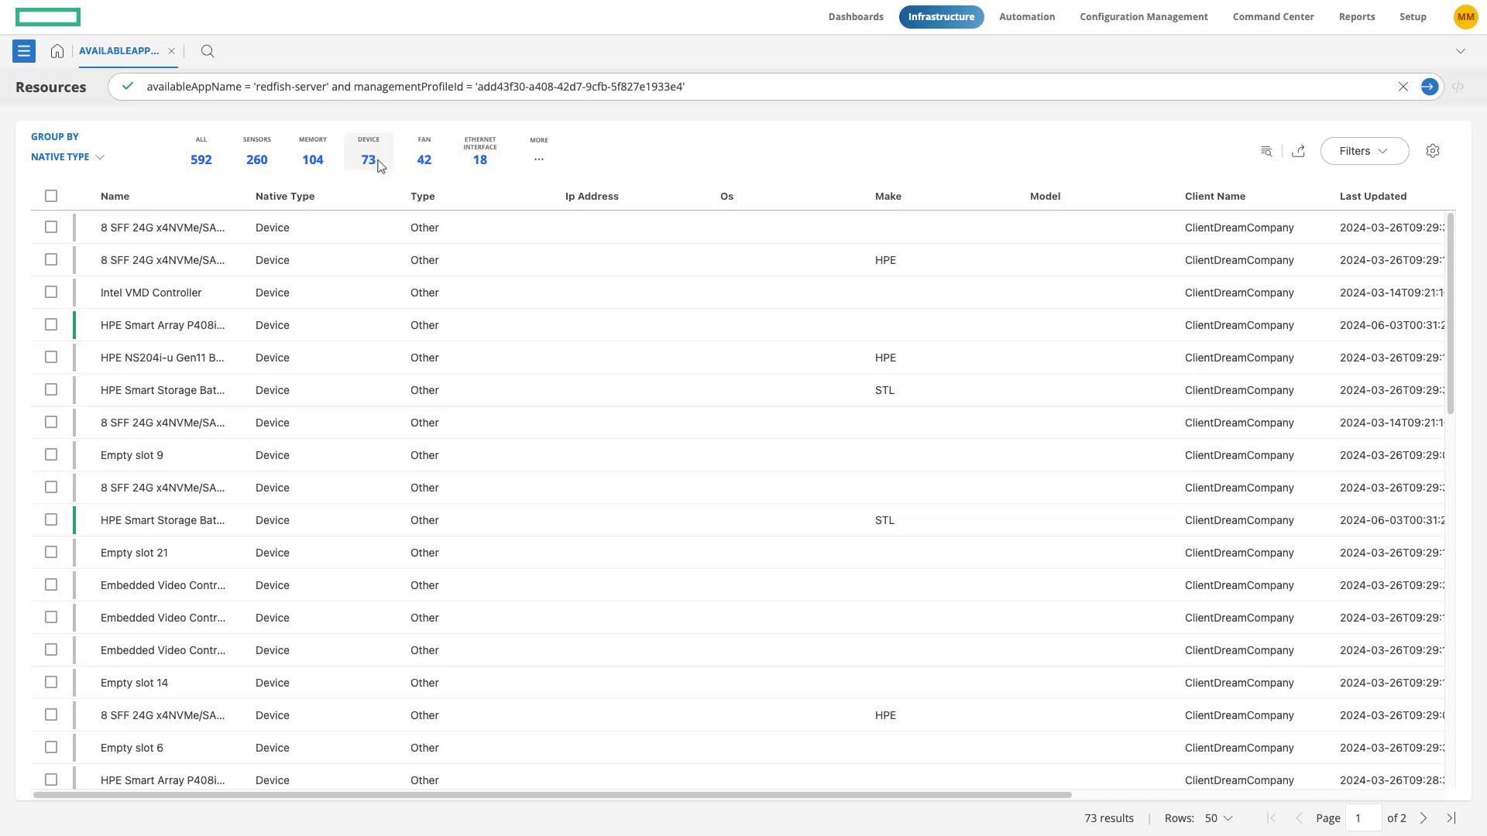
{"action": "left_click", "coordinate": [535, 160]}
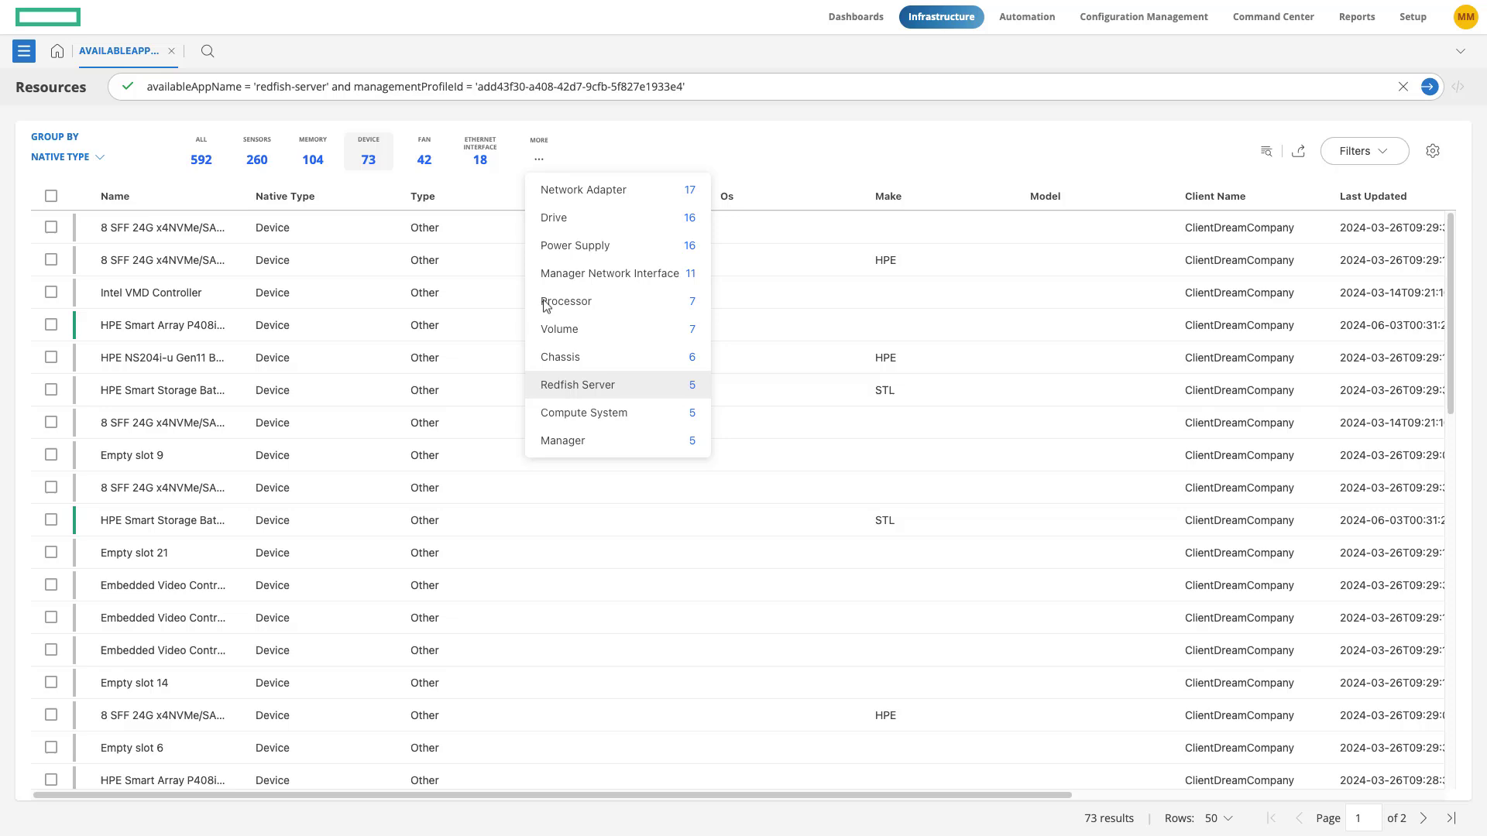
{"action": "left_click", "coordinate": [550, 391]}
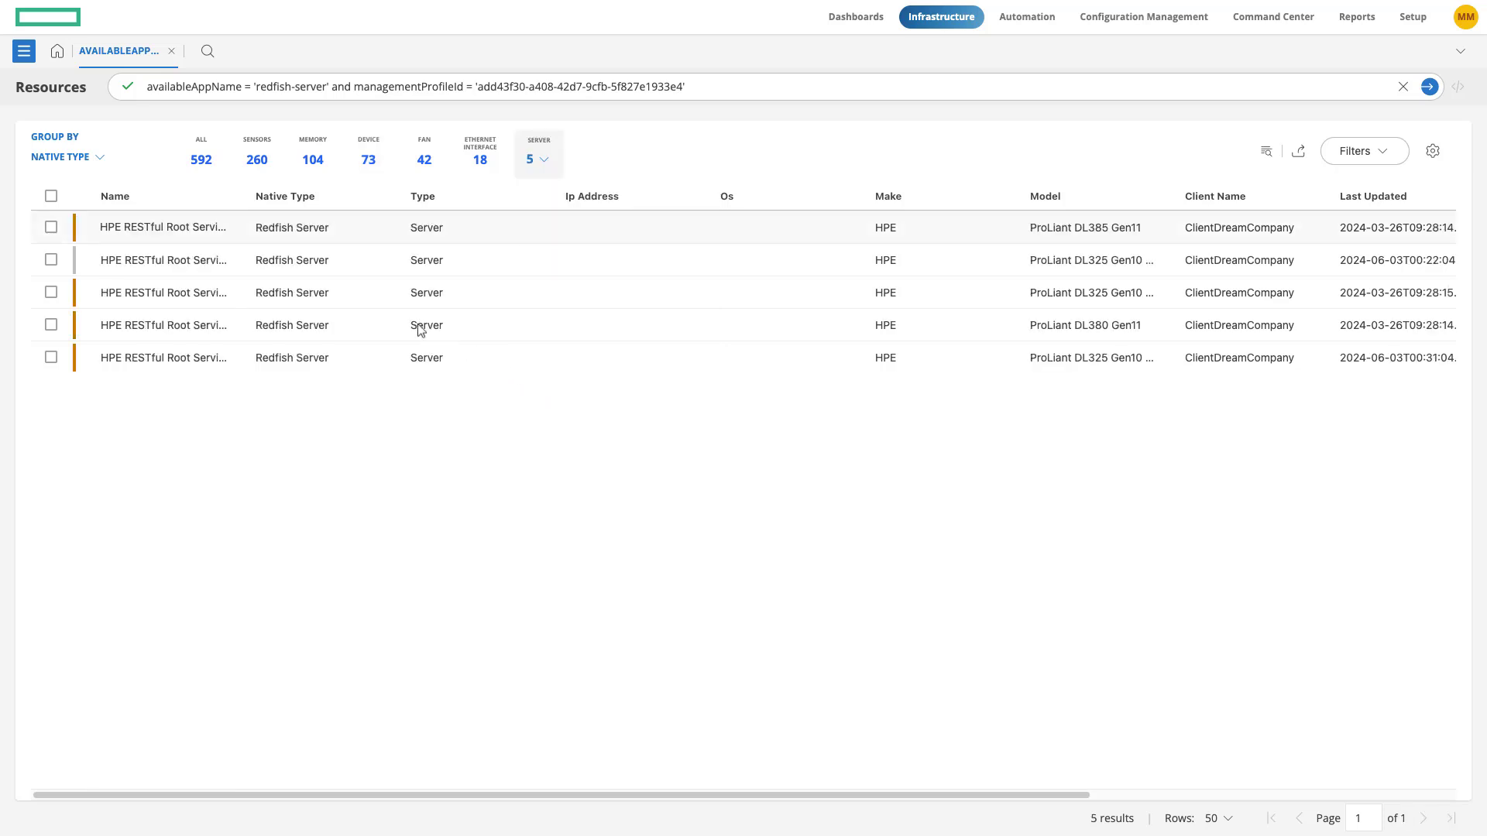
{"action": "left_click", "coordinate": [211, 234]}
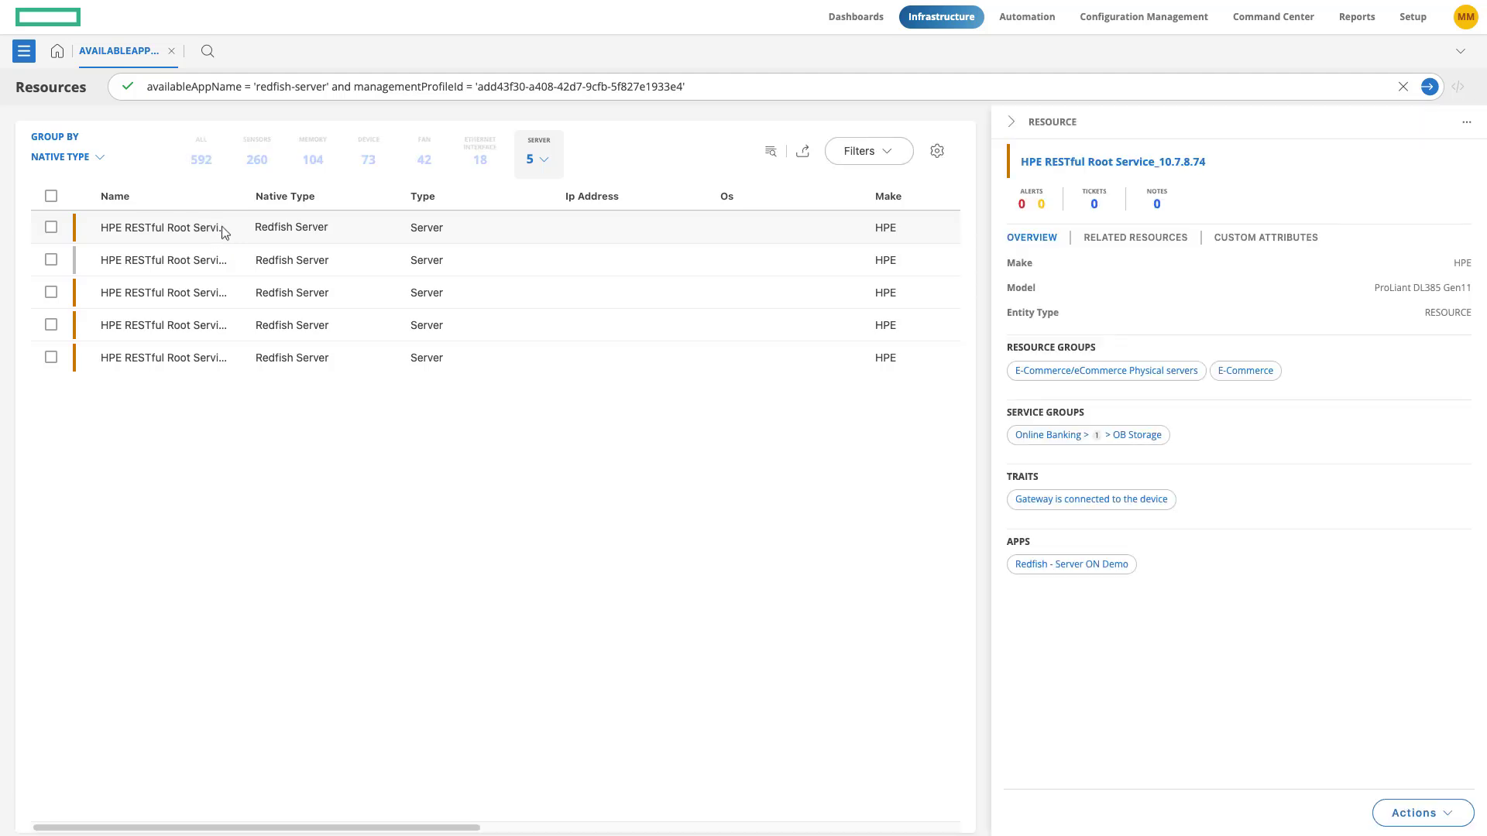
Step: Open View Details for the server and show its Components list
{"action": "left_click", "coordinate": [1466, 123]}
{"action": "left_click", "coordinate": [1446, 154]}
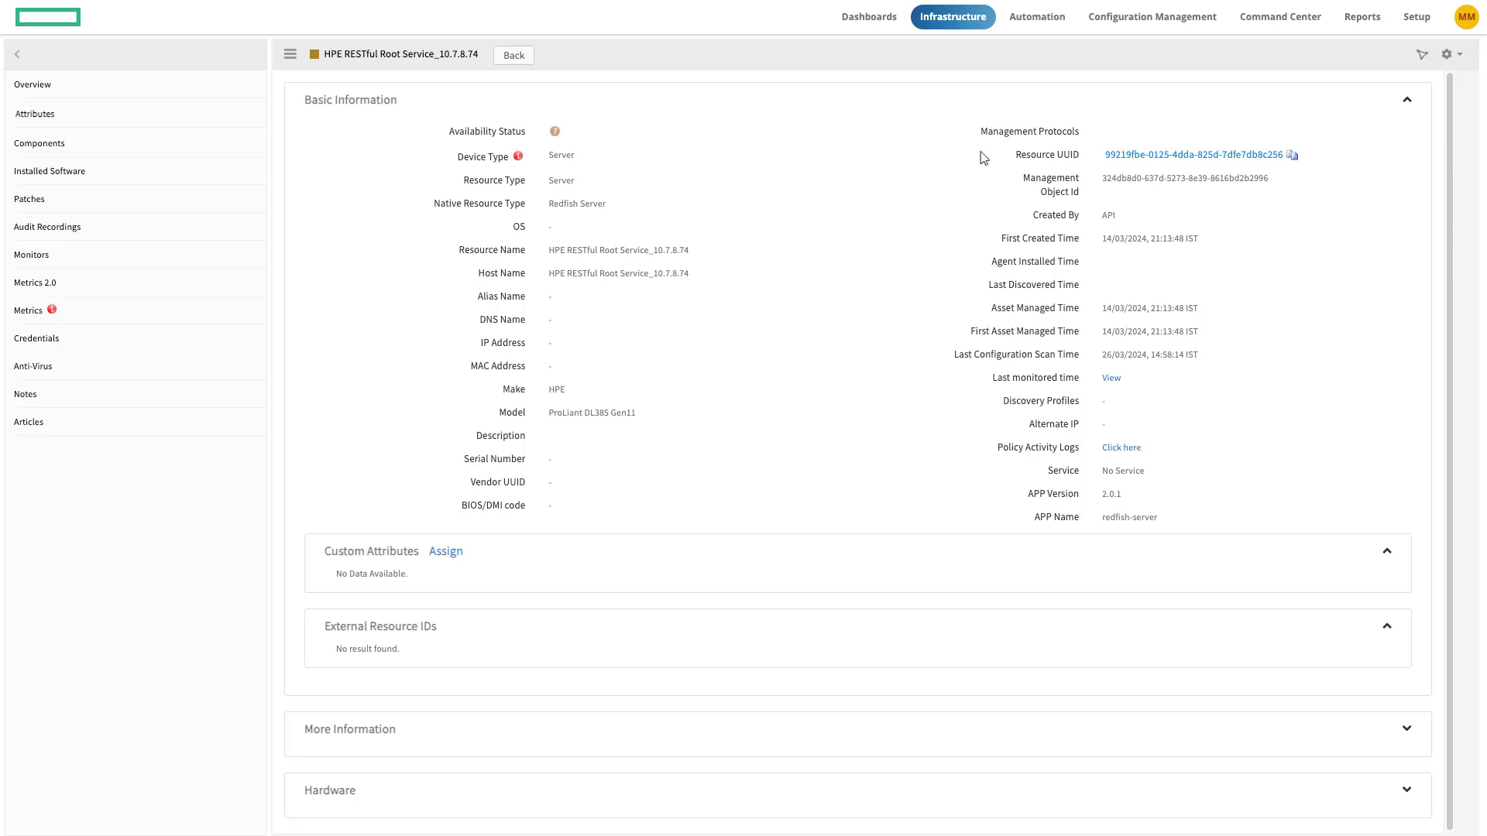
{"action": "left_click", "coordinate": [67, 151]}
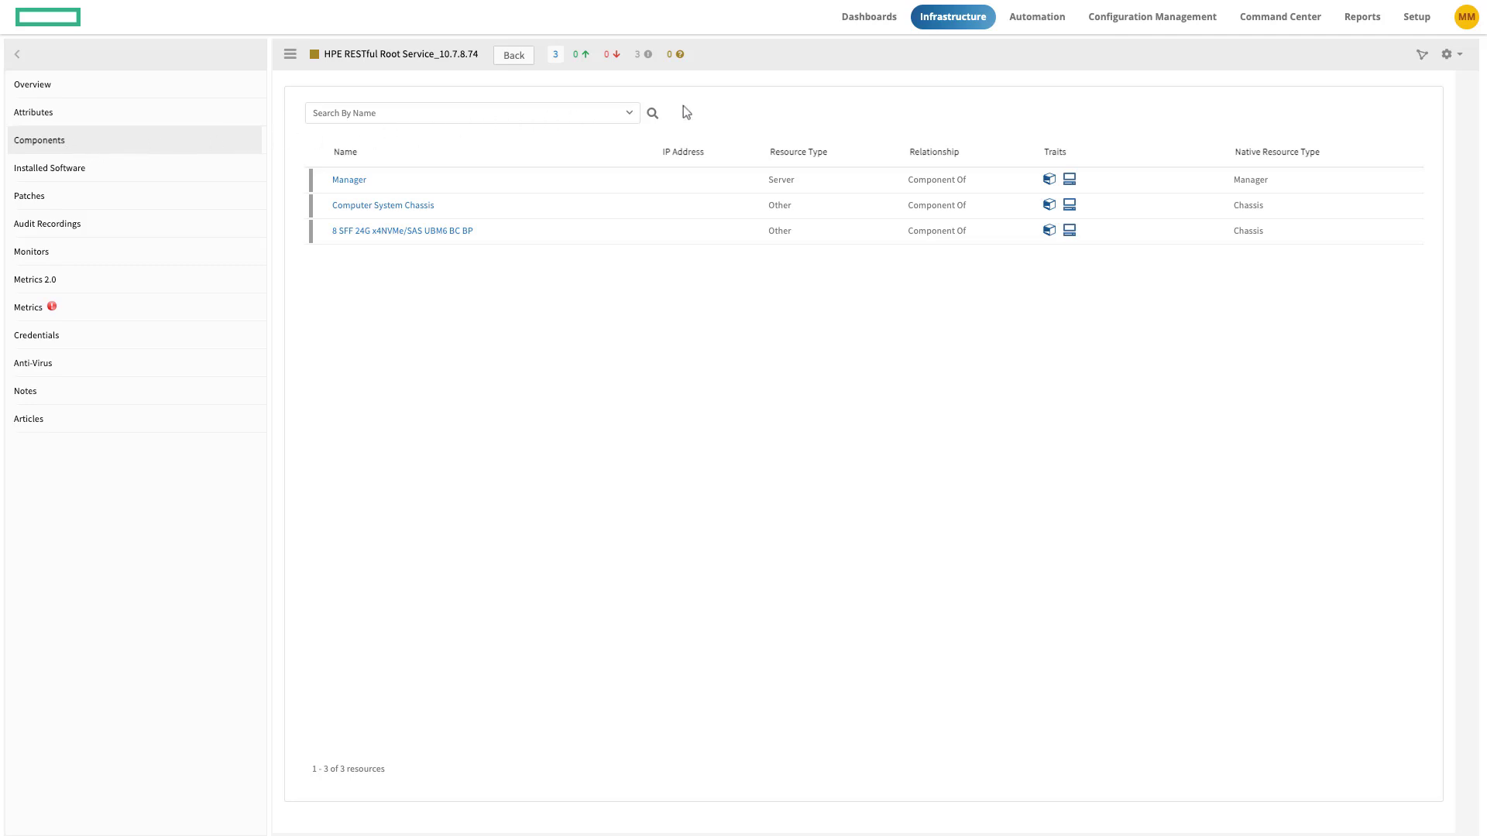
Step: Open the server's topology map and set its depth to 3
{"action": "left_click", "coordinate": [1420, 57]}
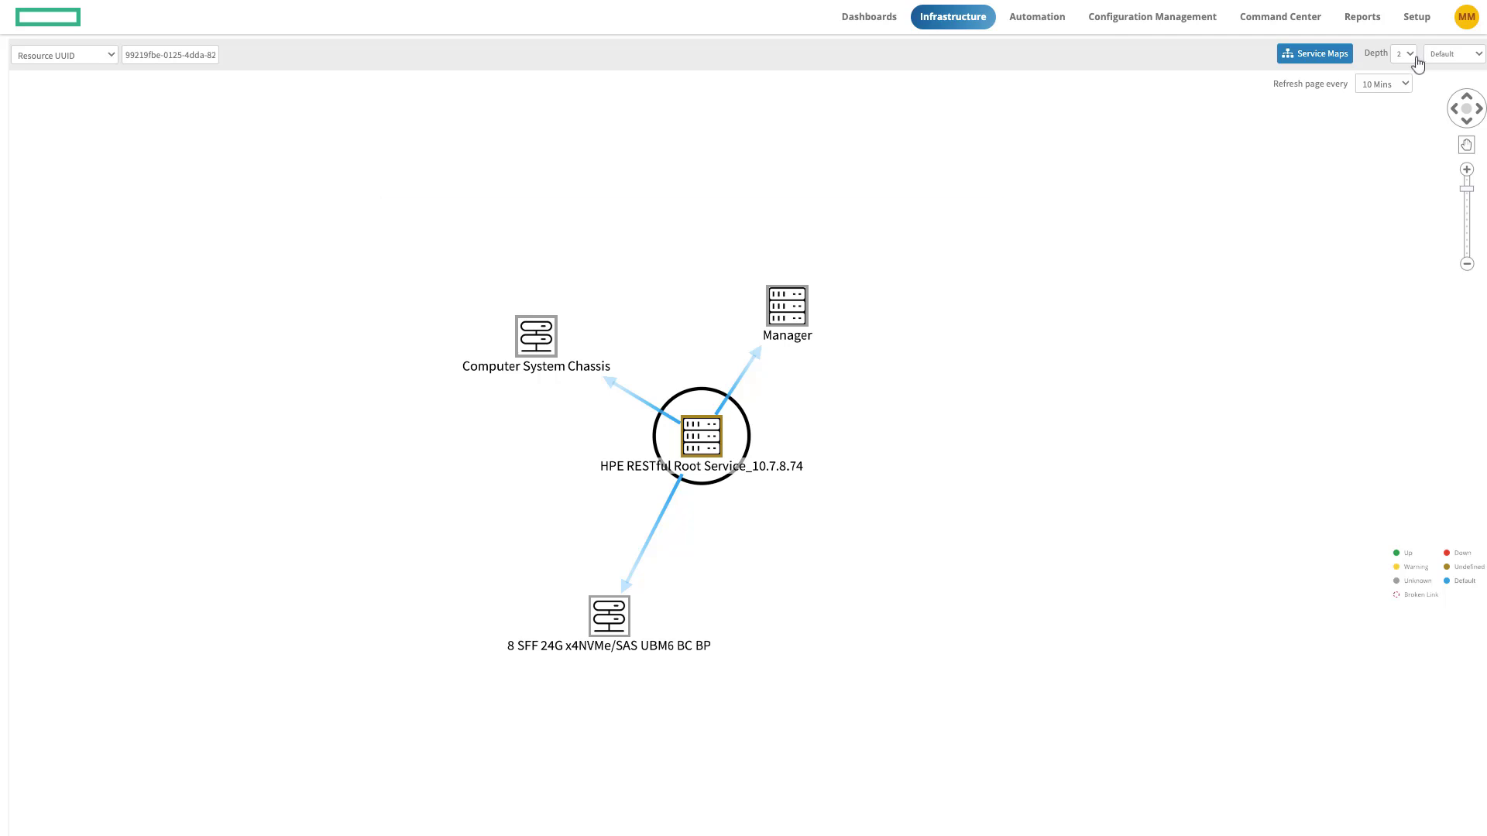
{"action": "left_click", "coordinate": [1412, 66]}
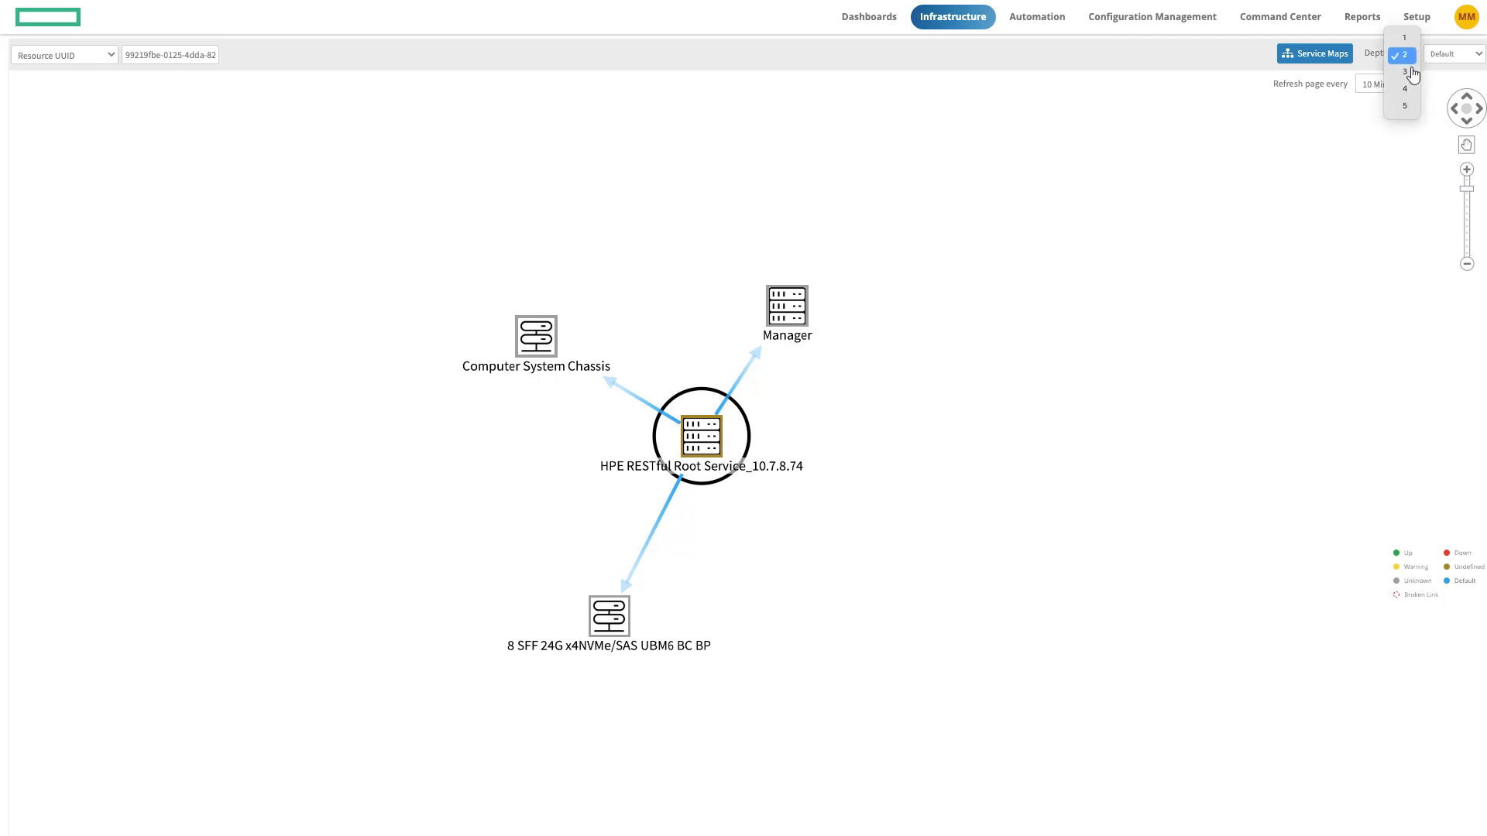
{"action": "left_click", "coordinate": [1404, 72]}
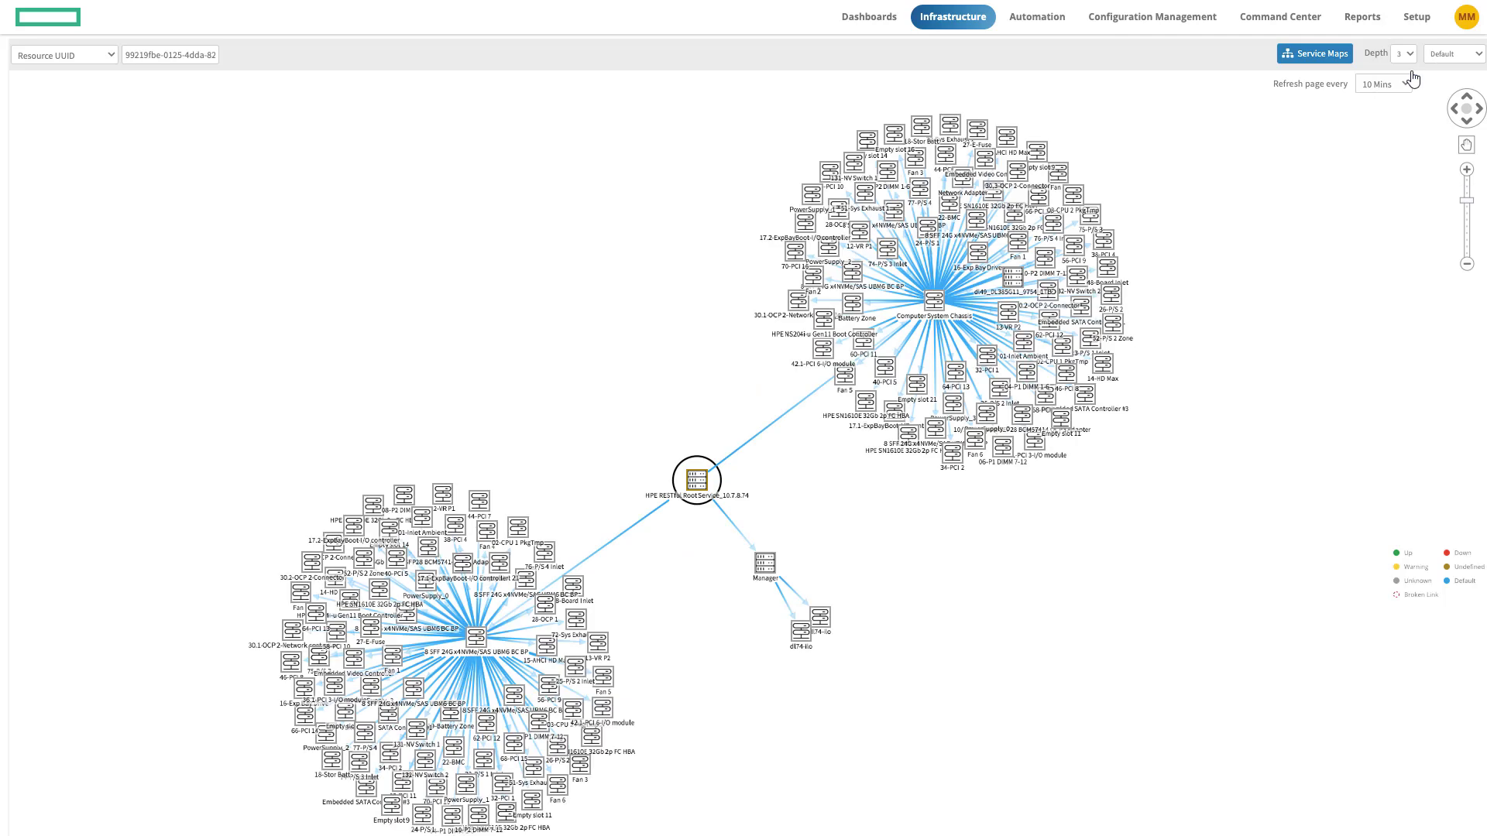